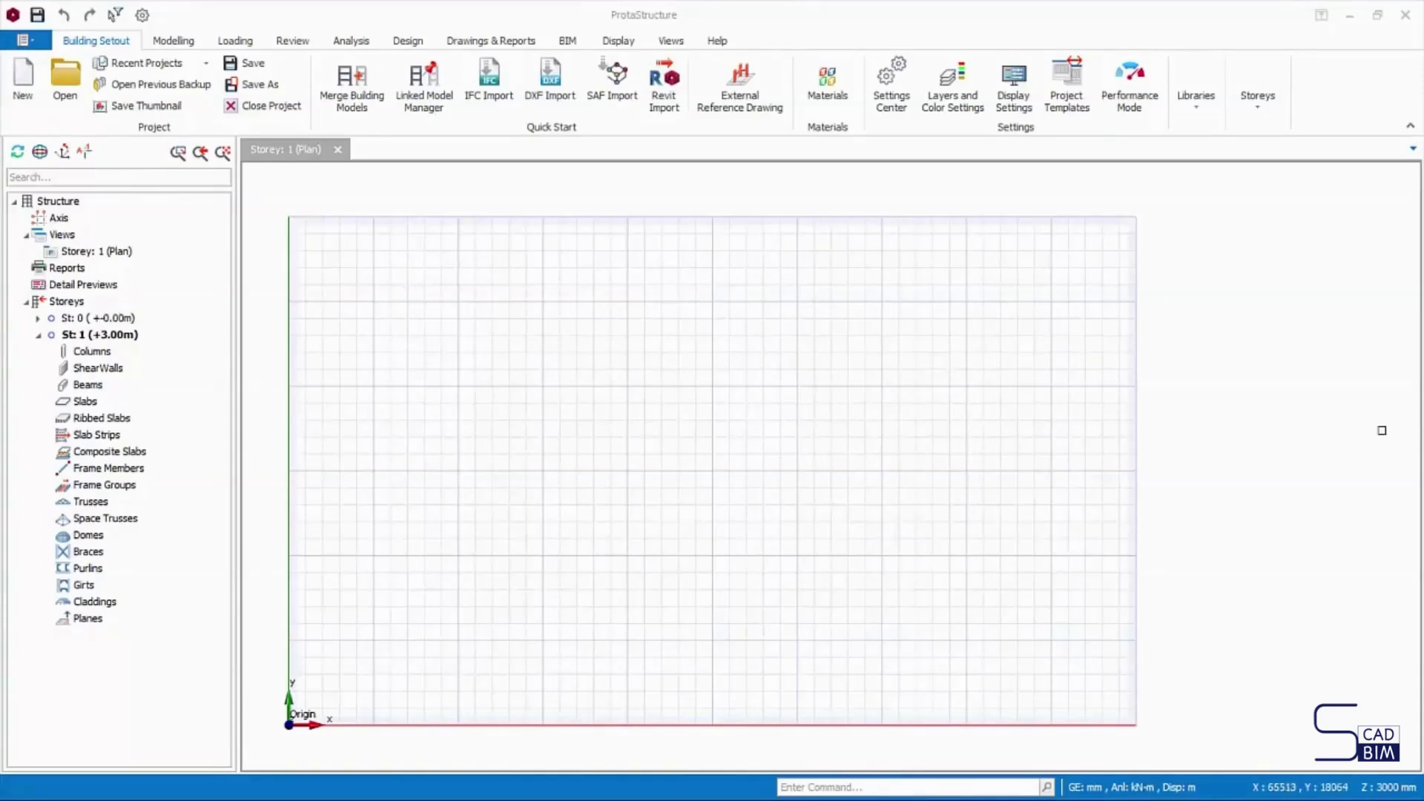
- Add the file Plan ST0-1.dxf from the Desktop as an external reference drawing for storey 1
{"action": "left_click", "coordinate": [742, 100]}
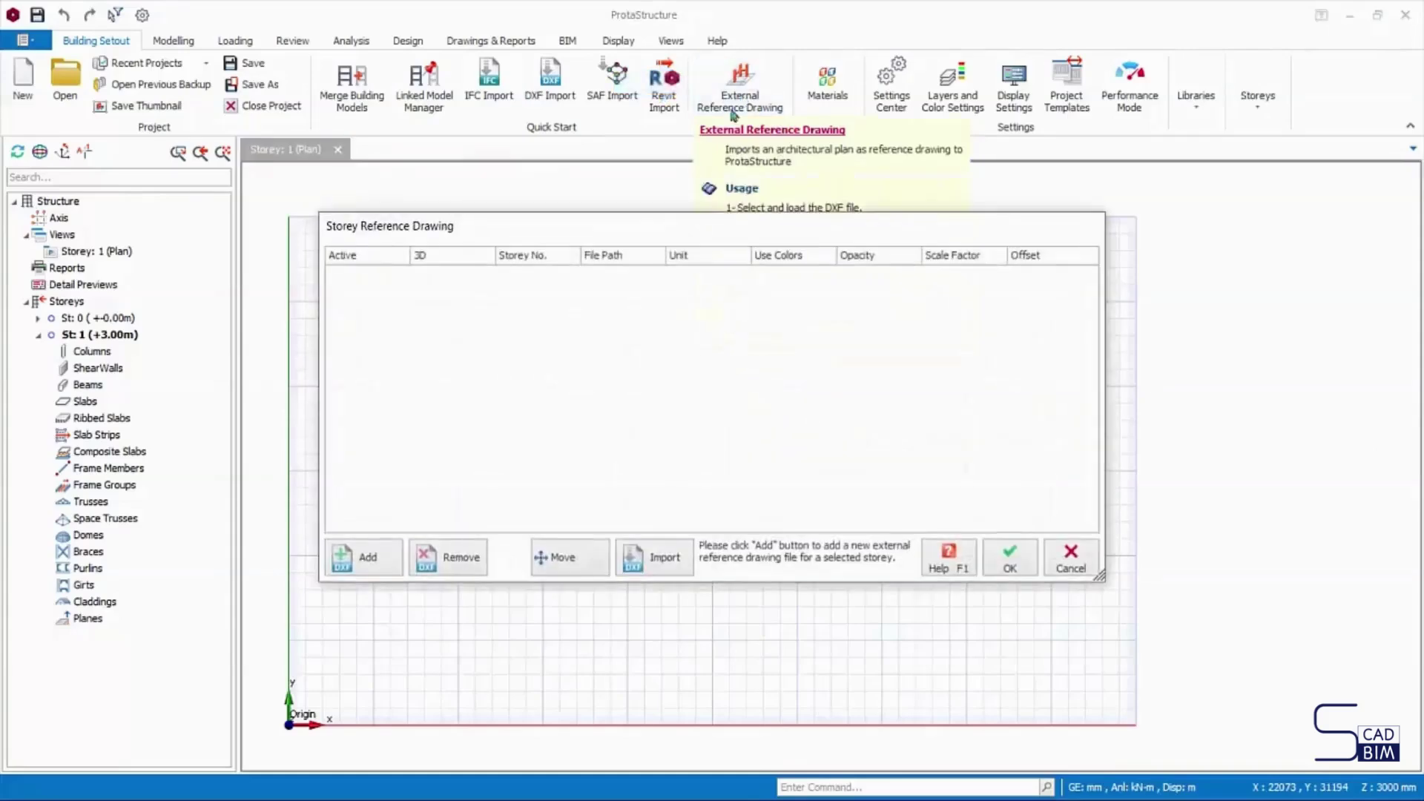
{"action": "left_click", "coordinate": [366, 565]}
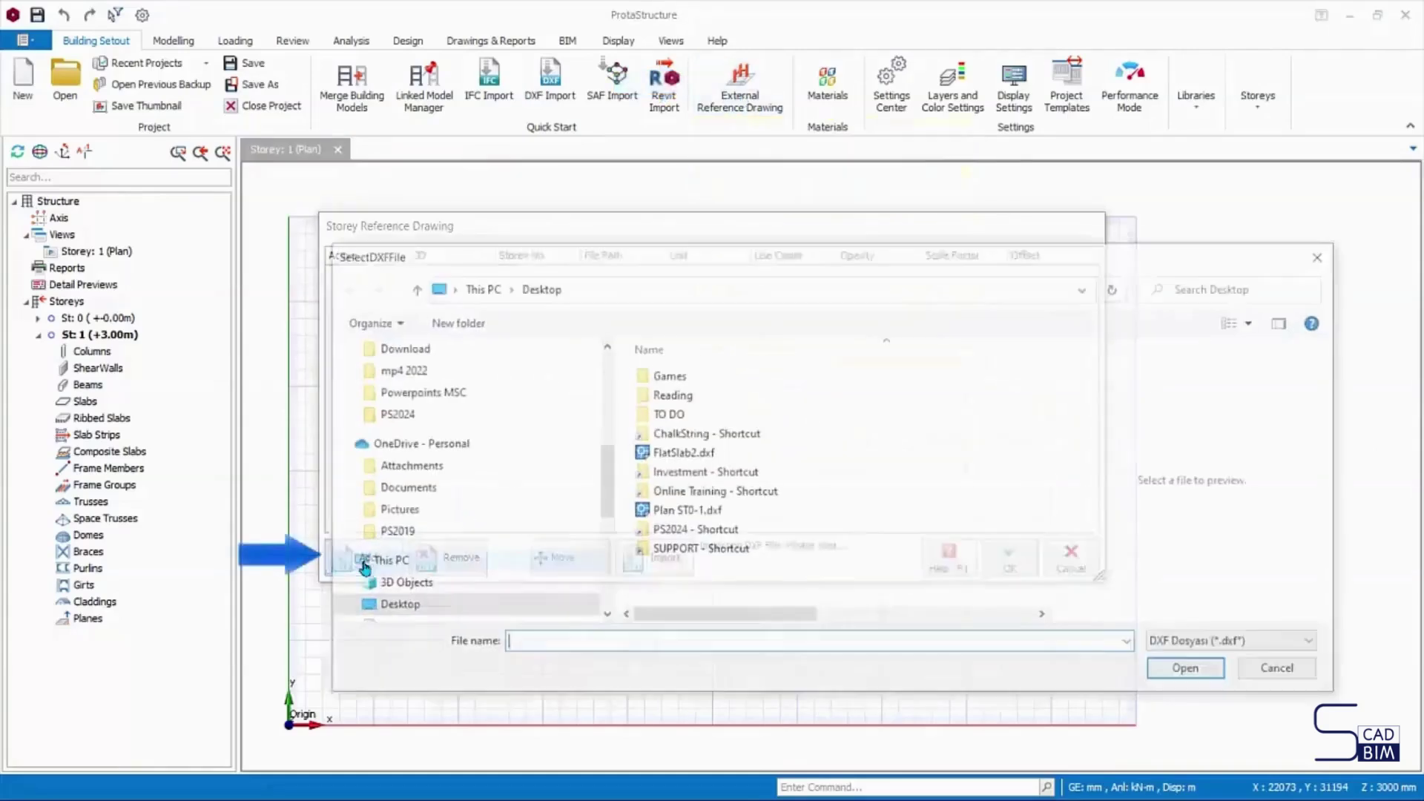
{"action": "left_click", "coordinate": [724, 511]}
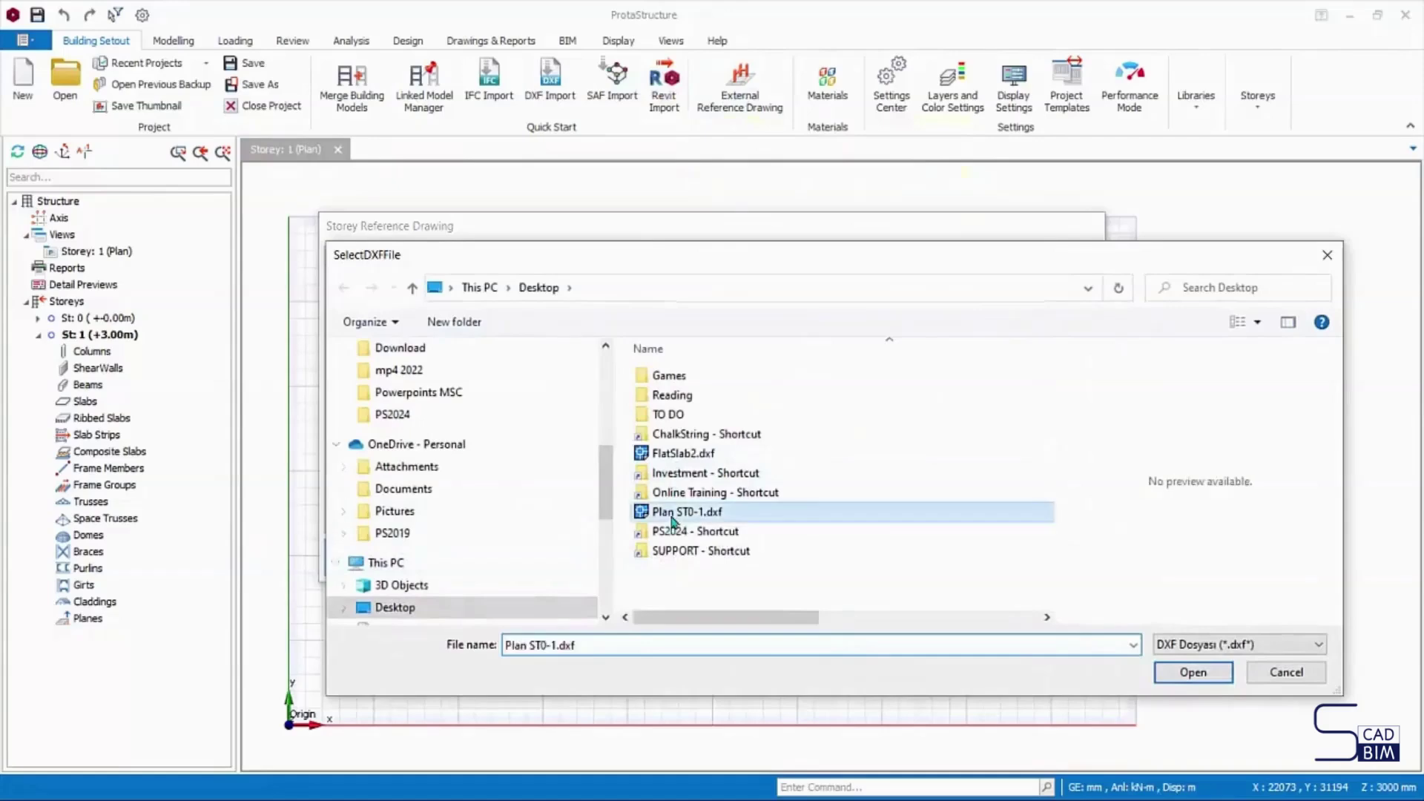
{"action": "left_click", "coordinate": [1194, 673]}
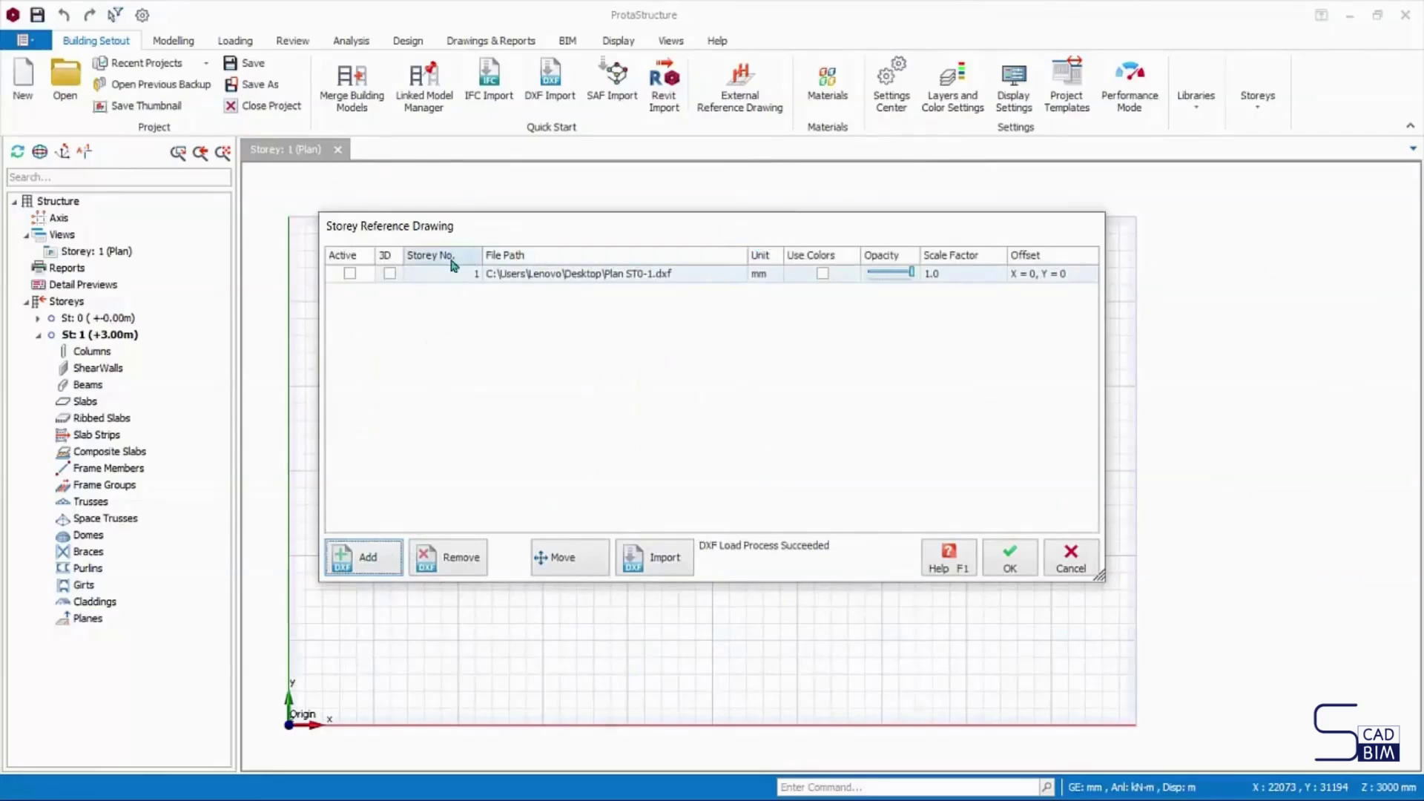
- Activate the storey 1 reference drawing and briefly preview it in its original colours
{"action": "left_click", "coordinate": [350, 273]}
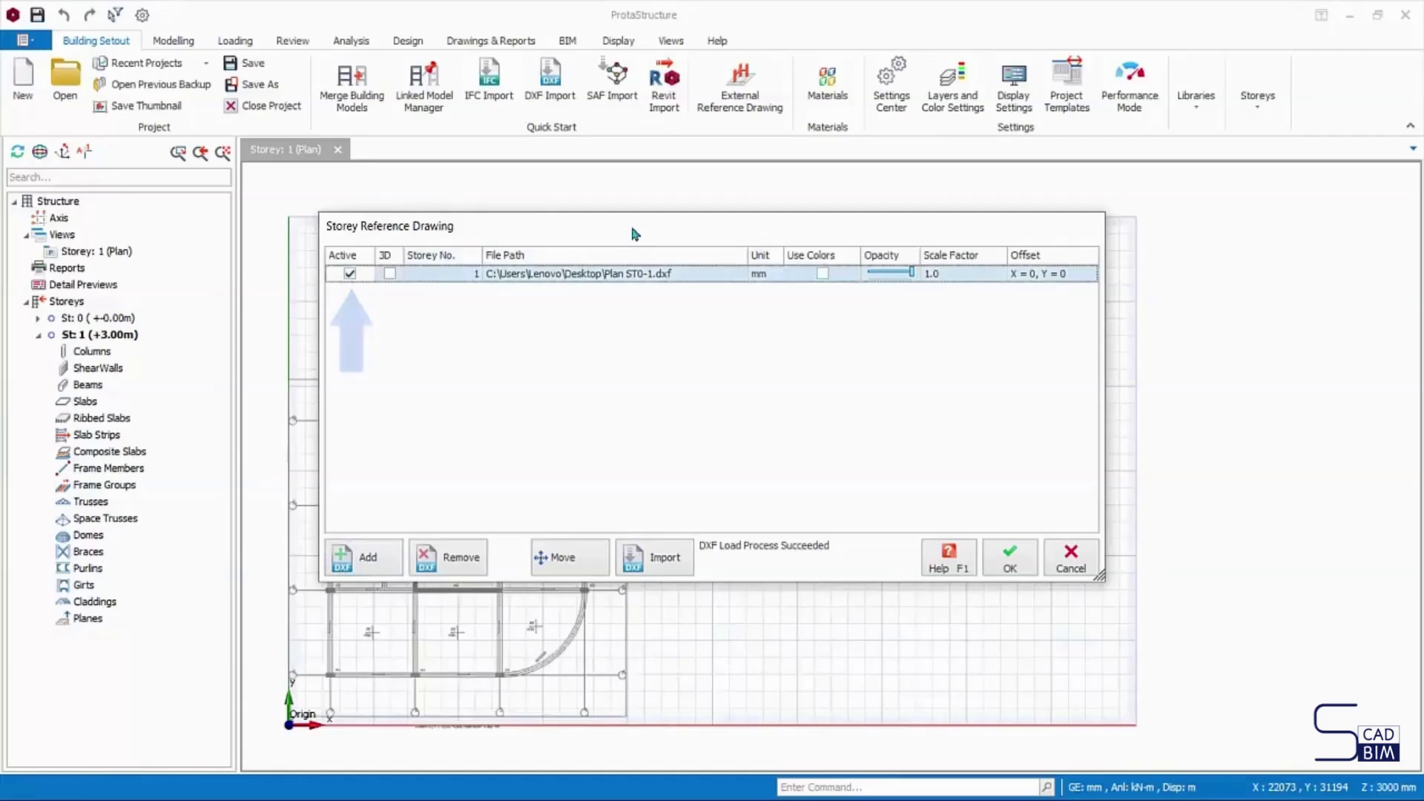
{"action": "mouse_move", "coordinate": [635, 234]}
{"action": "left_mouse_down"}
{"action": "mouse_move", "coordinate": [849, 232]}
{"action": "mouse_move", "coordinate": [900, 197]}
{"action": "mouse_move", "coordinate": [944, 193]}
{"action": "left_mouse_up"}
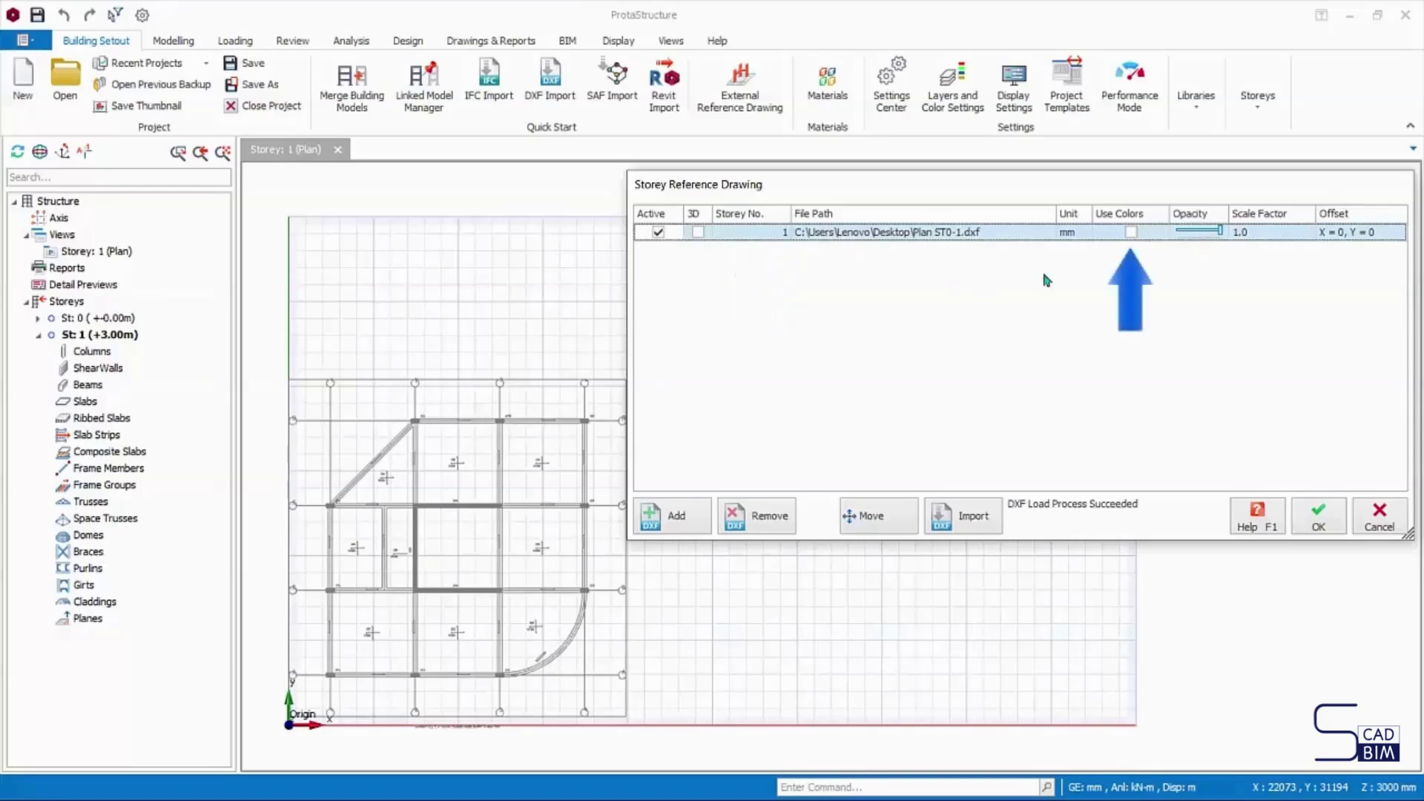
{"action": "left_click", "coordinate": [1129, 234]}
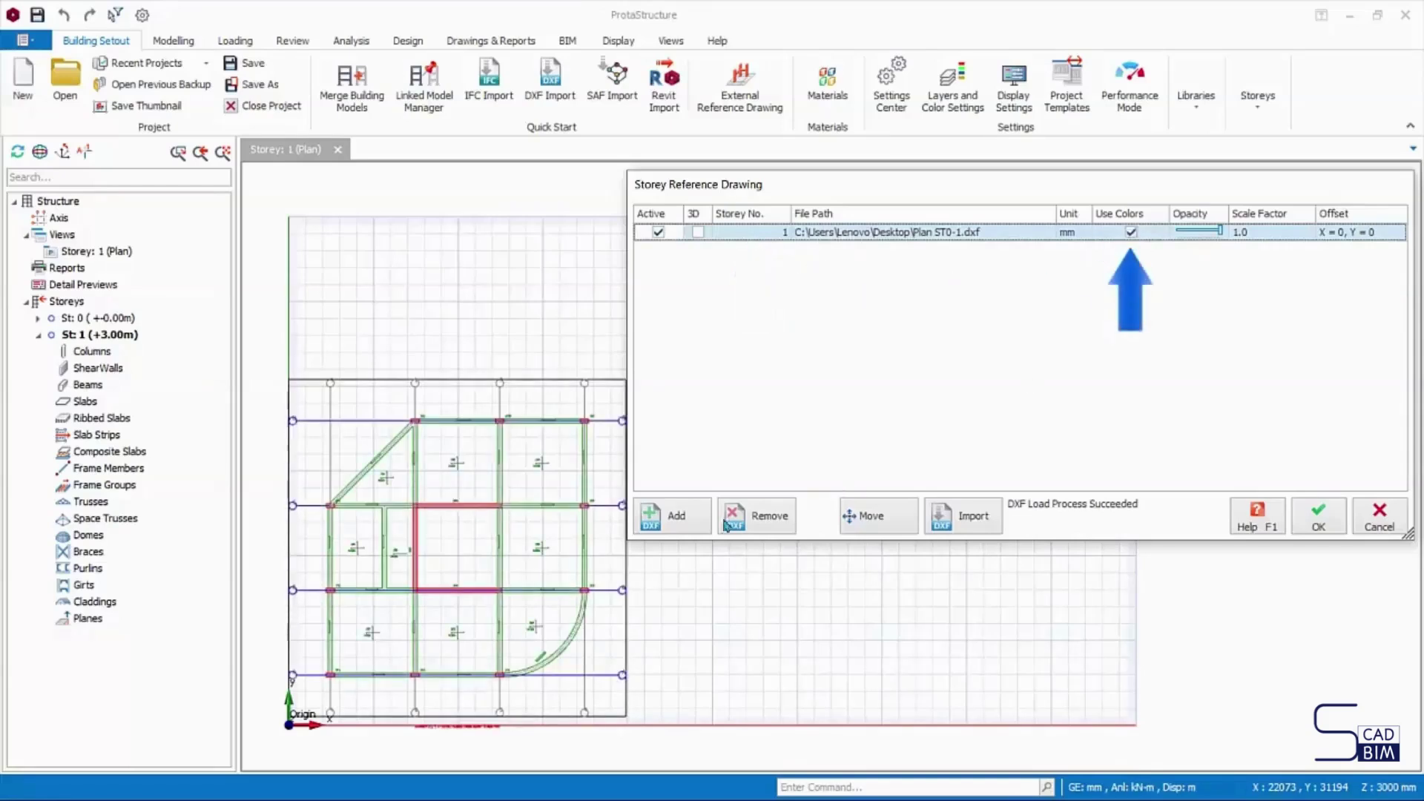
{"action": "left_click", "coordinate": [1131, 232]}
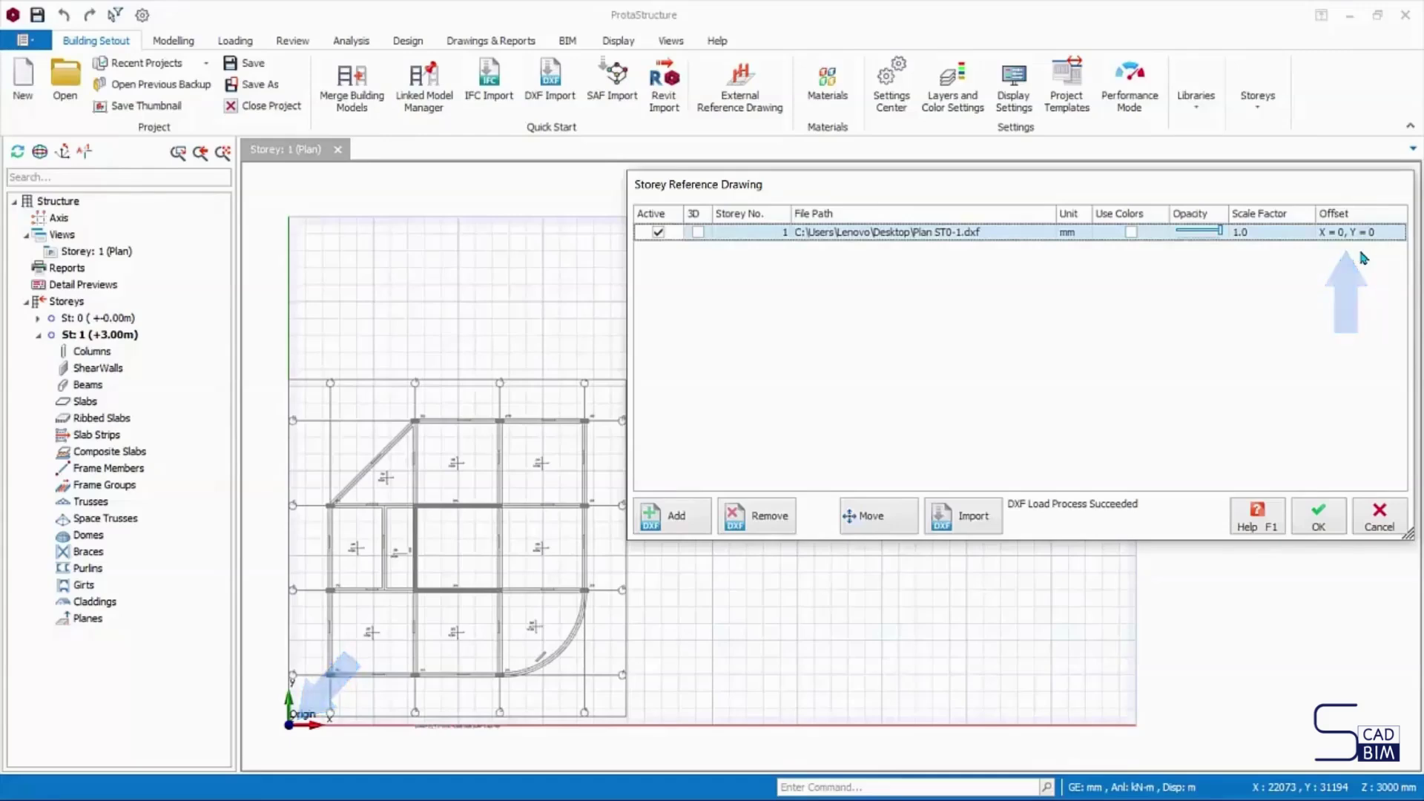
- Move the reference drawing so its A/1 grid intersection lies at X 5000, Y 5000, and accept the reference drawing settings
{"action": "left_click", "coordinate": [880, 517]}
{"action": "scroll", "coordinate": [395, 671], "scroll_direction": "up", "scroll_amount": 5}
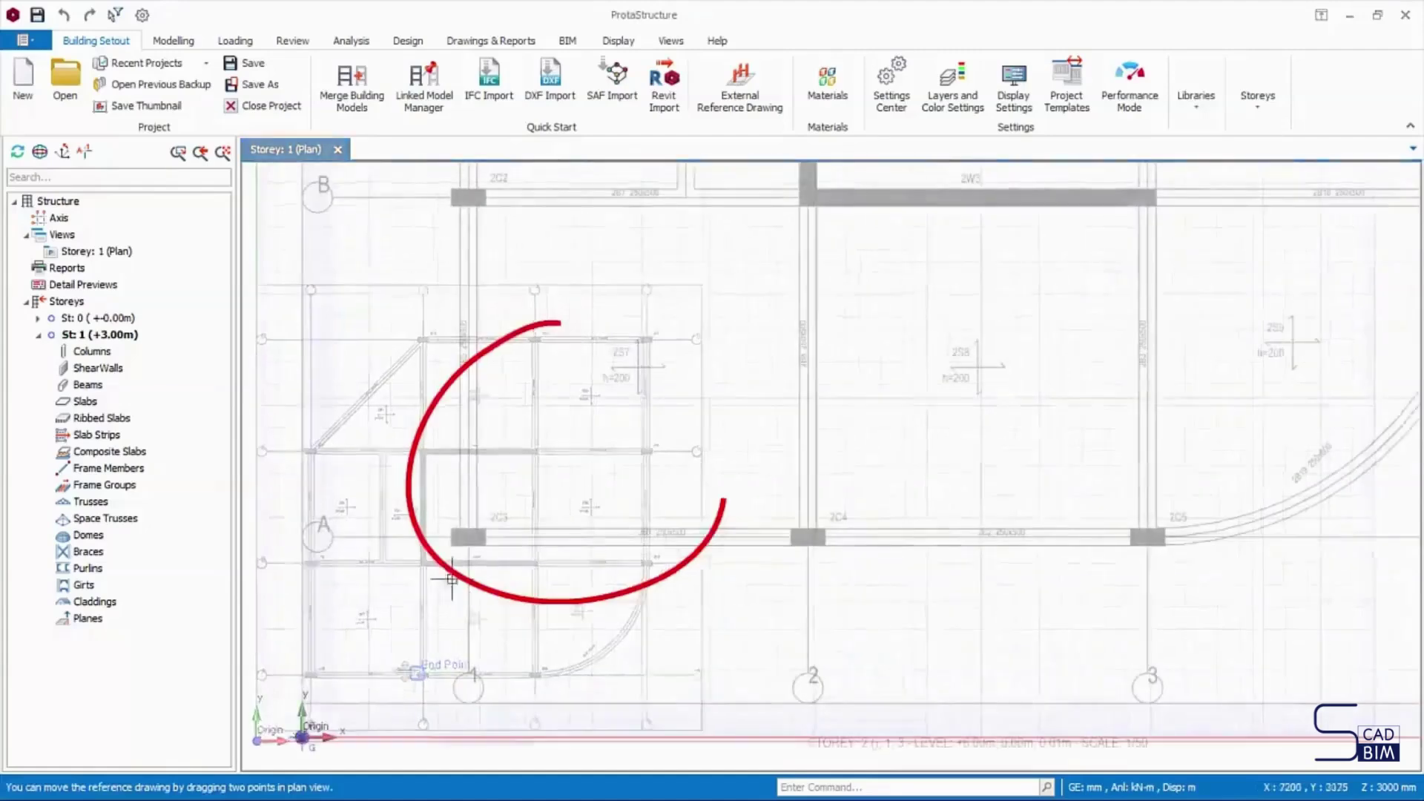
{"action": "left_click", "coordinate": [470, 533]}
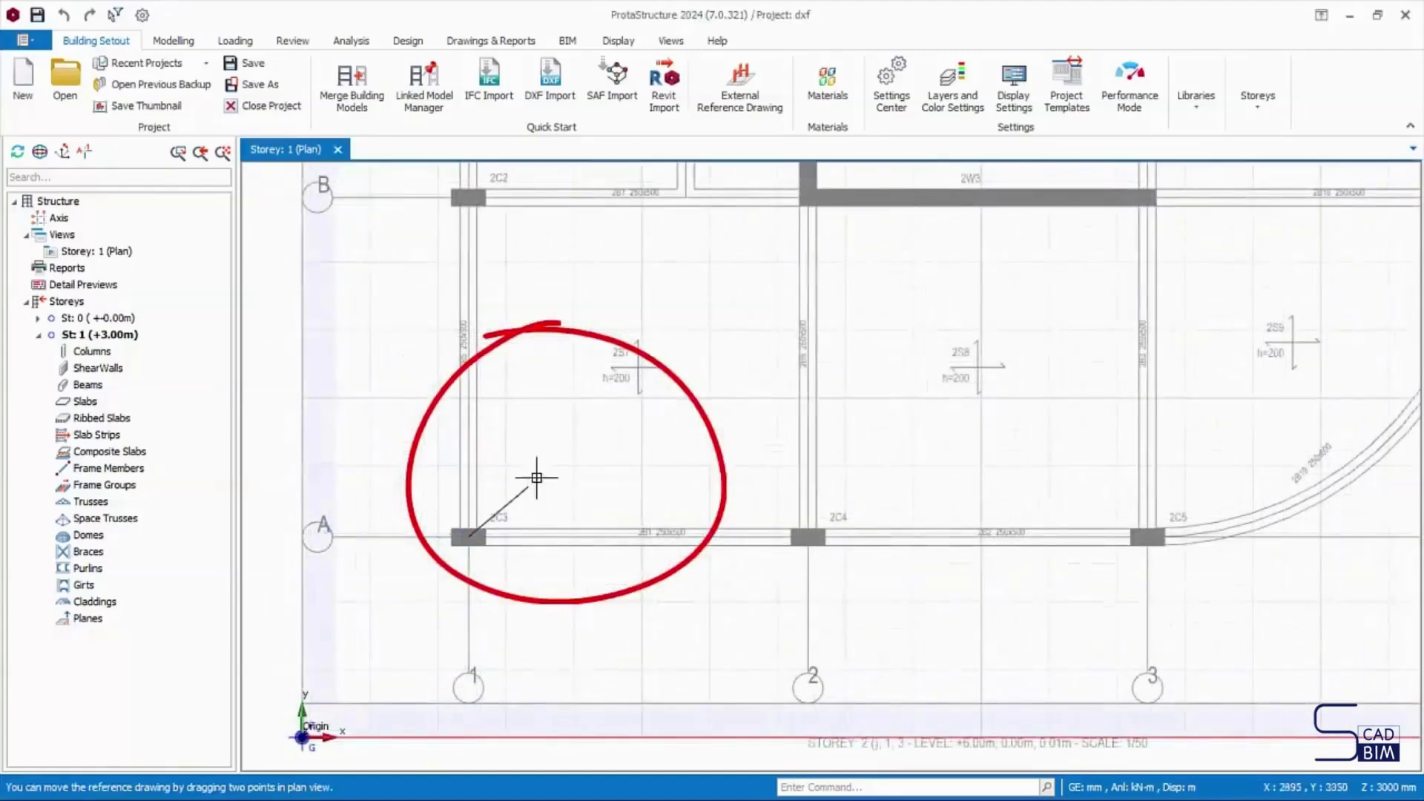
{"action": "left_click", "coordinate": [639, 399]}
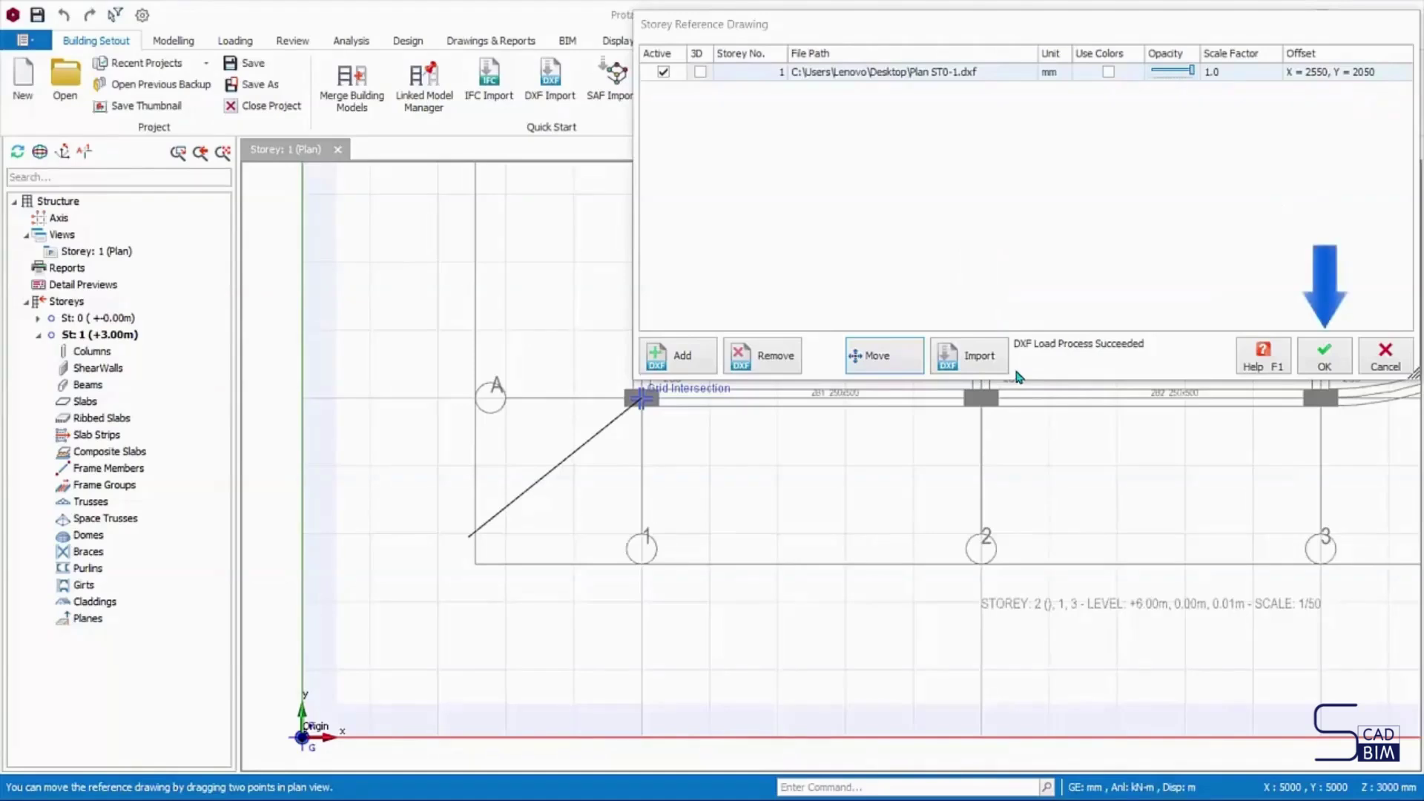
{"action": "left_click", "coordinate": [1324, 356]}
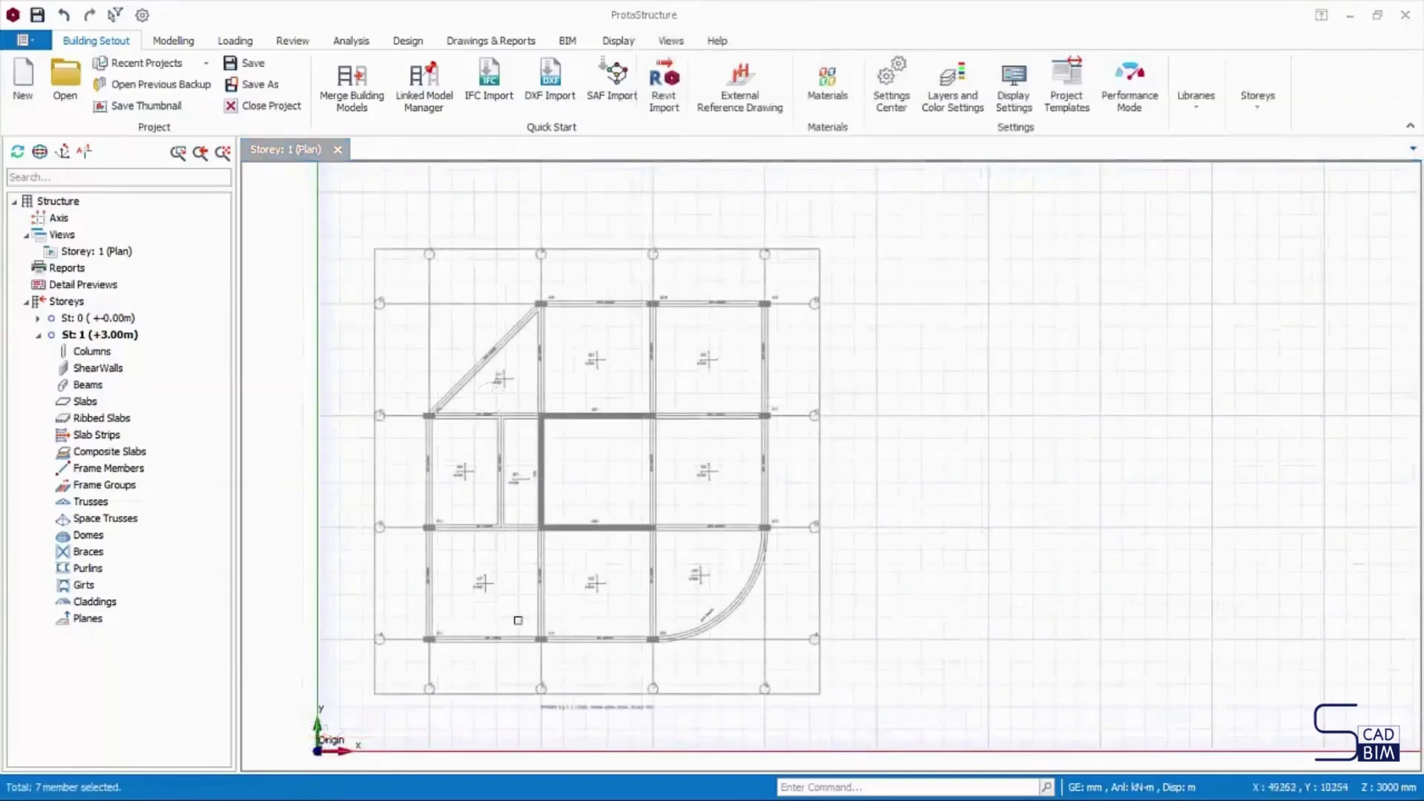
- Insert a straight direction 1 axis labelled A along gridline A of the reference plan, between its two grid bubbles
{"action": "middle_click_drag", "start_coordinate": [1027, 665], "coordinate": [1071, 655]}
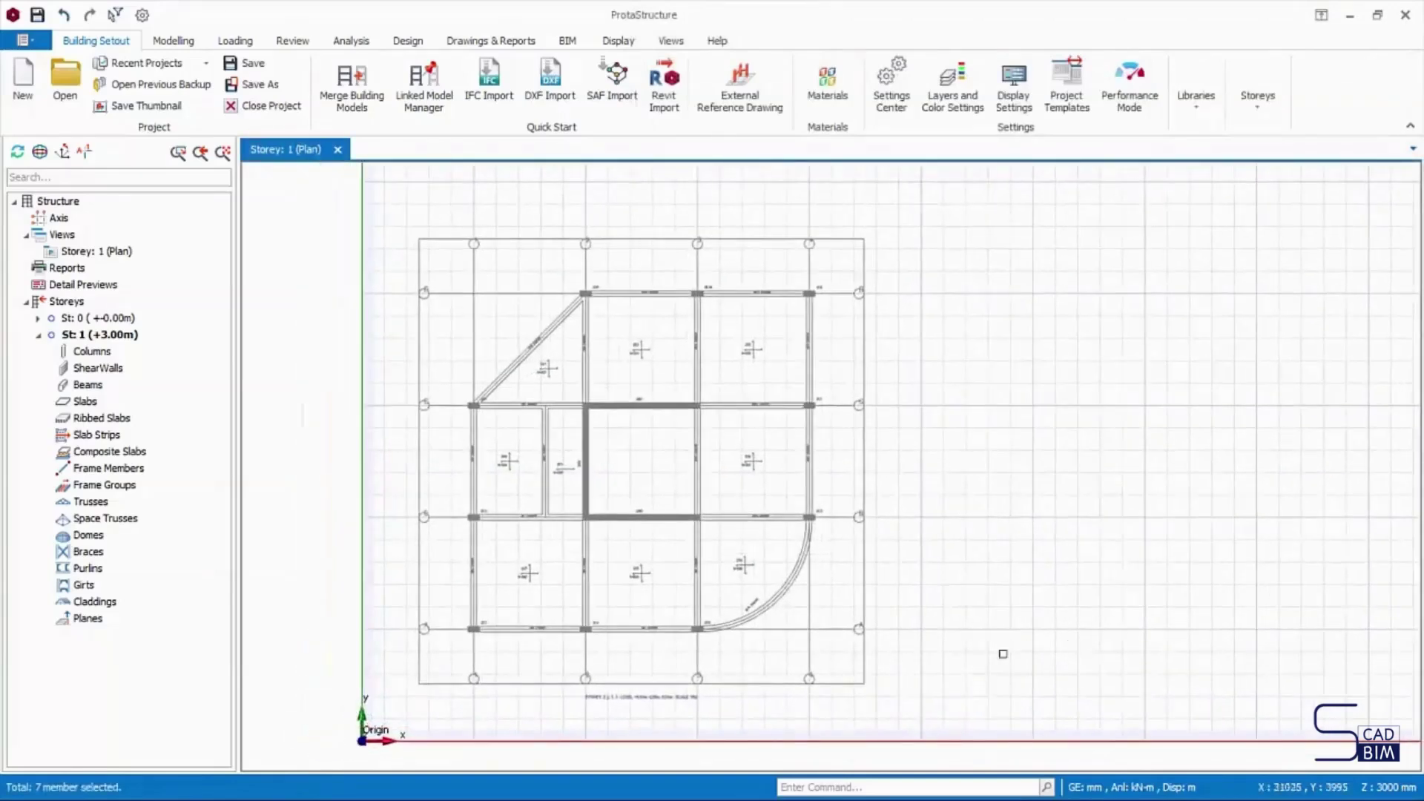
{"action": "scroll", "coordinate": [923, 639], "scroll_direction": "up", "scroll_amount": 1}
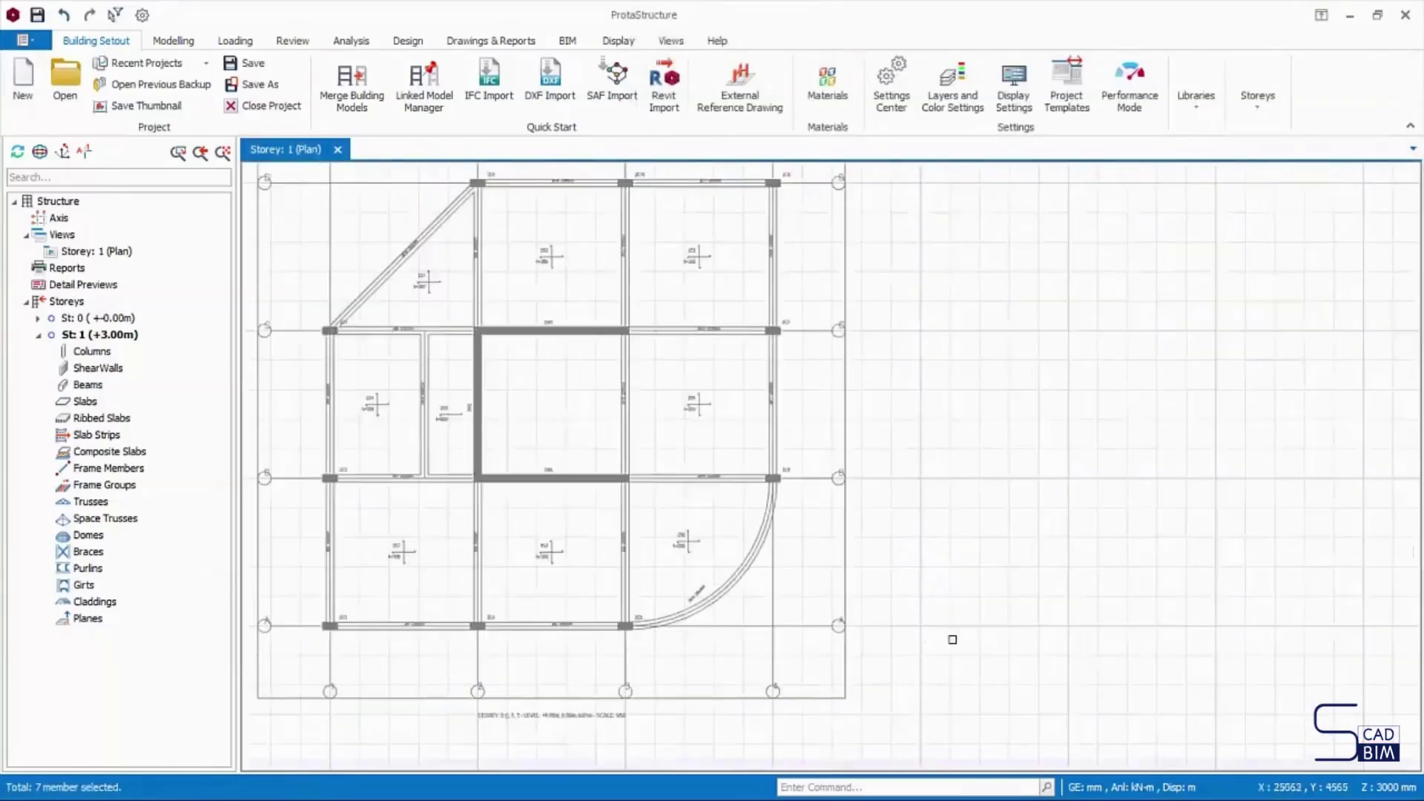
{"action": "middle_click_drag", "start_coordinate": [963, 642], "coordinate": [995, 646]}
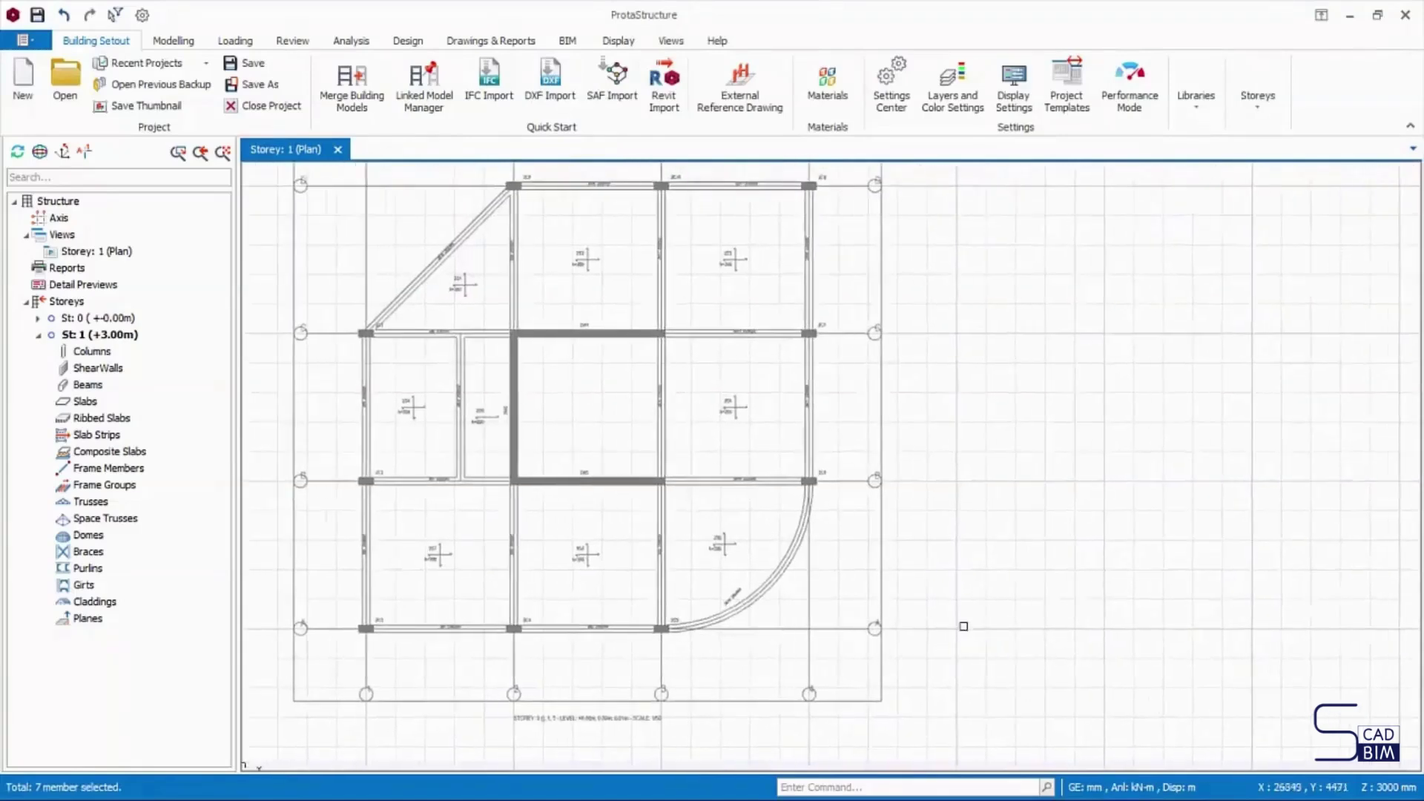
{"action": "left_click", "coordinate": [187, 49]}
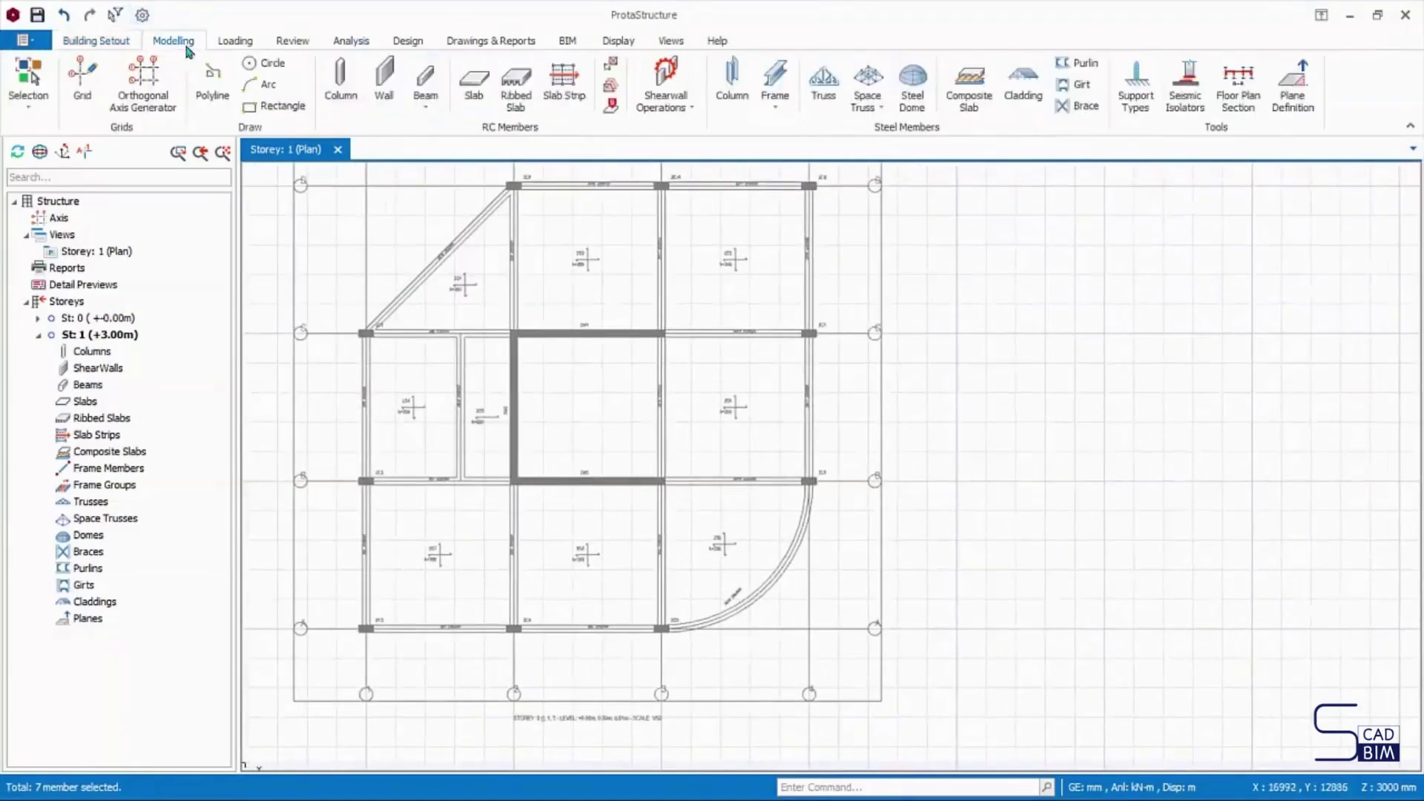
{"action": "left_click", "coordinate": [89, 99]}
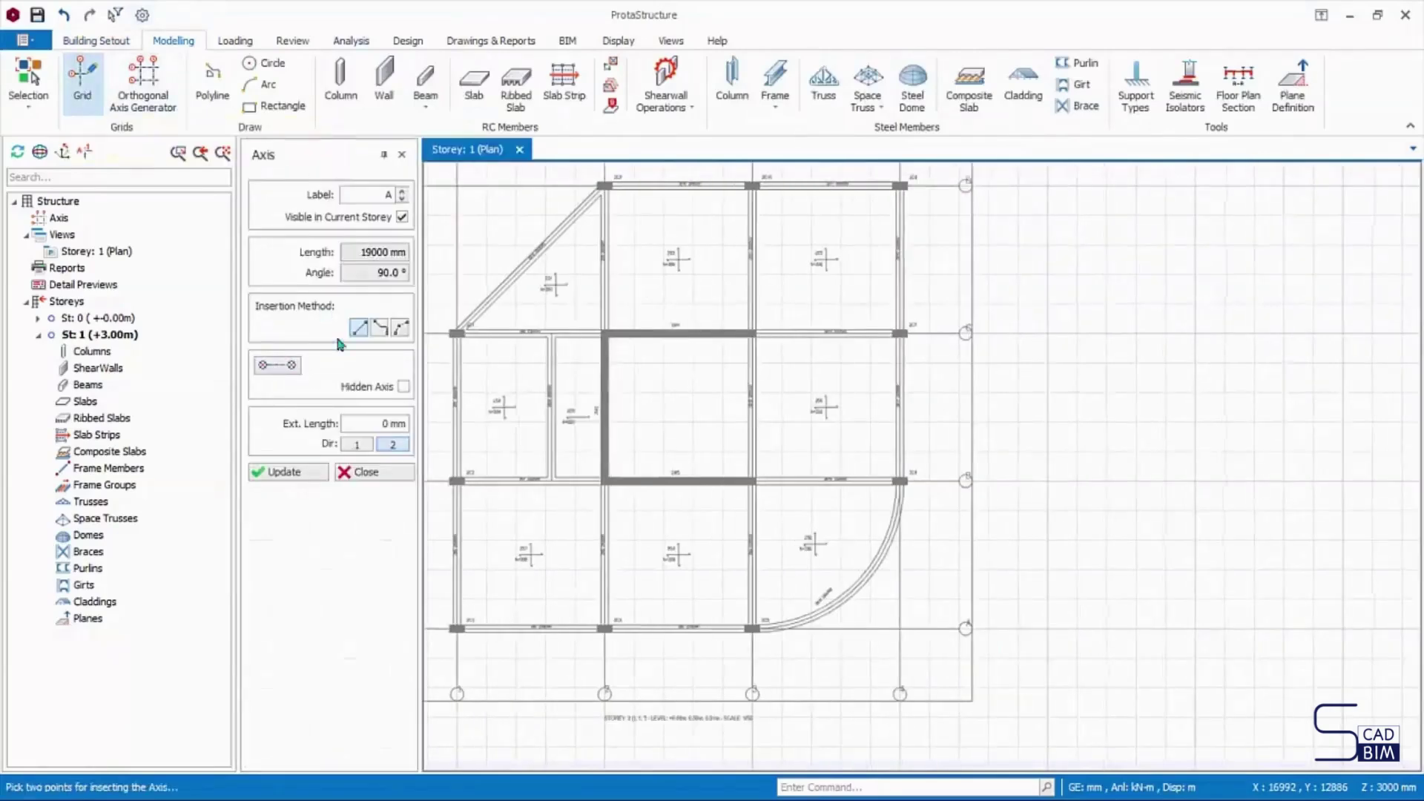
{"action": "left_click", "coordinate": [365, 446]}
{"action": "double_click", "coordinate": [391, 195]}
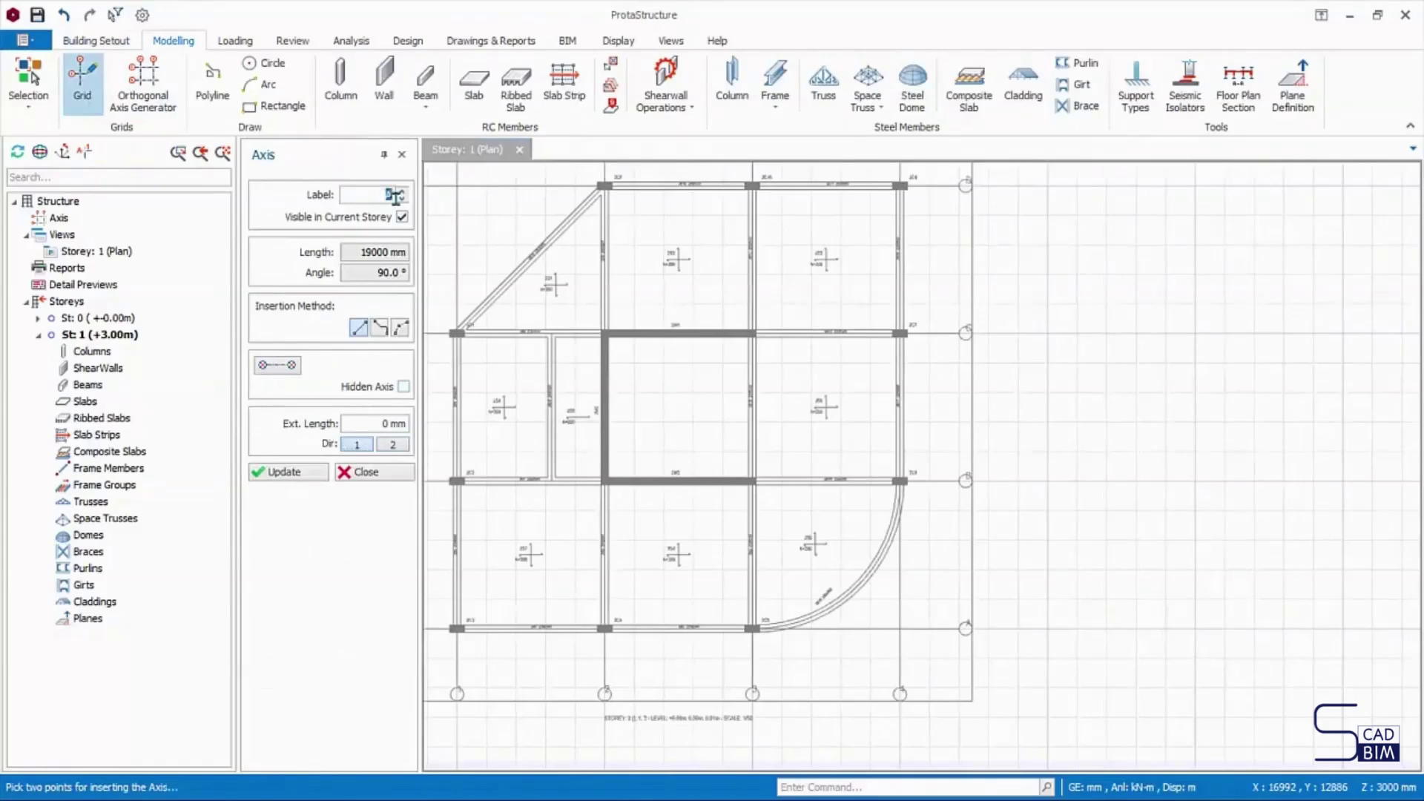
{"action": "middle_click_drag", "start_coordinate": [557, 623], "coordinate": [739, 607]}
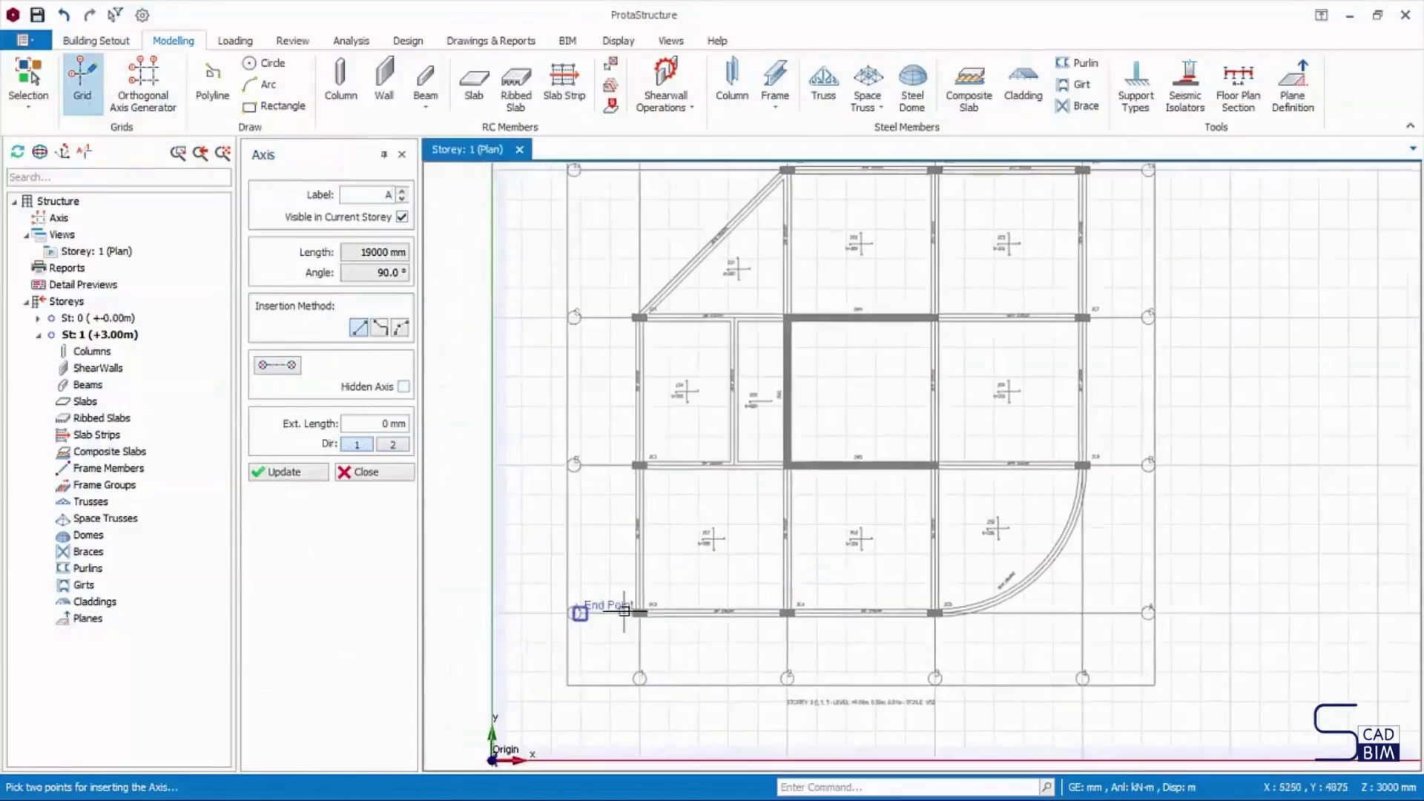
{"action": "scroll", "coordinate": [627, 610], "scroll_direction": "up", "scroll_amount": 2}
{"action": "left_click", "coordinate": [574, 613]}
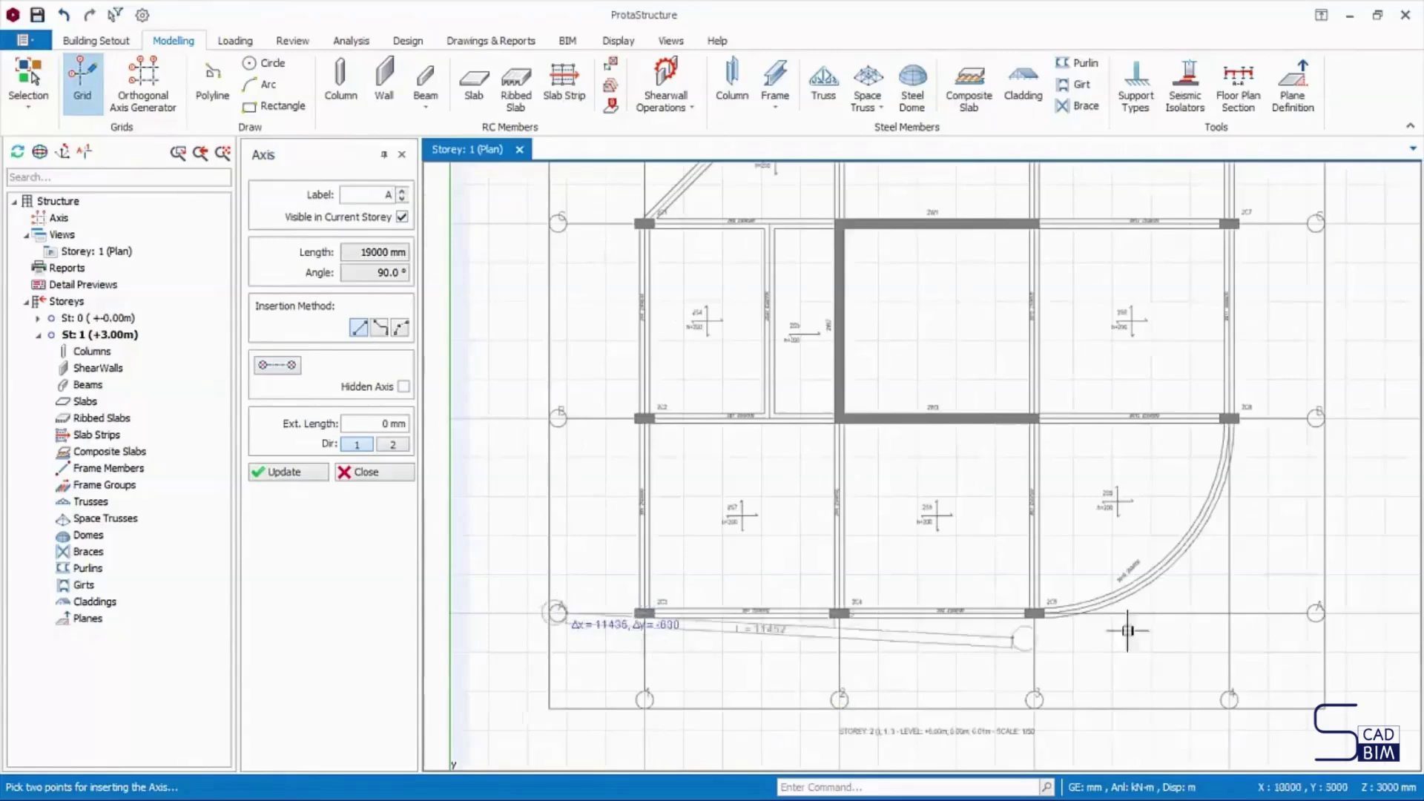
{"action": "left_click", "coordinate": [1315, 614]}
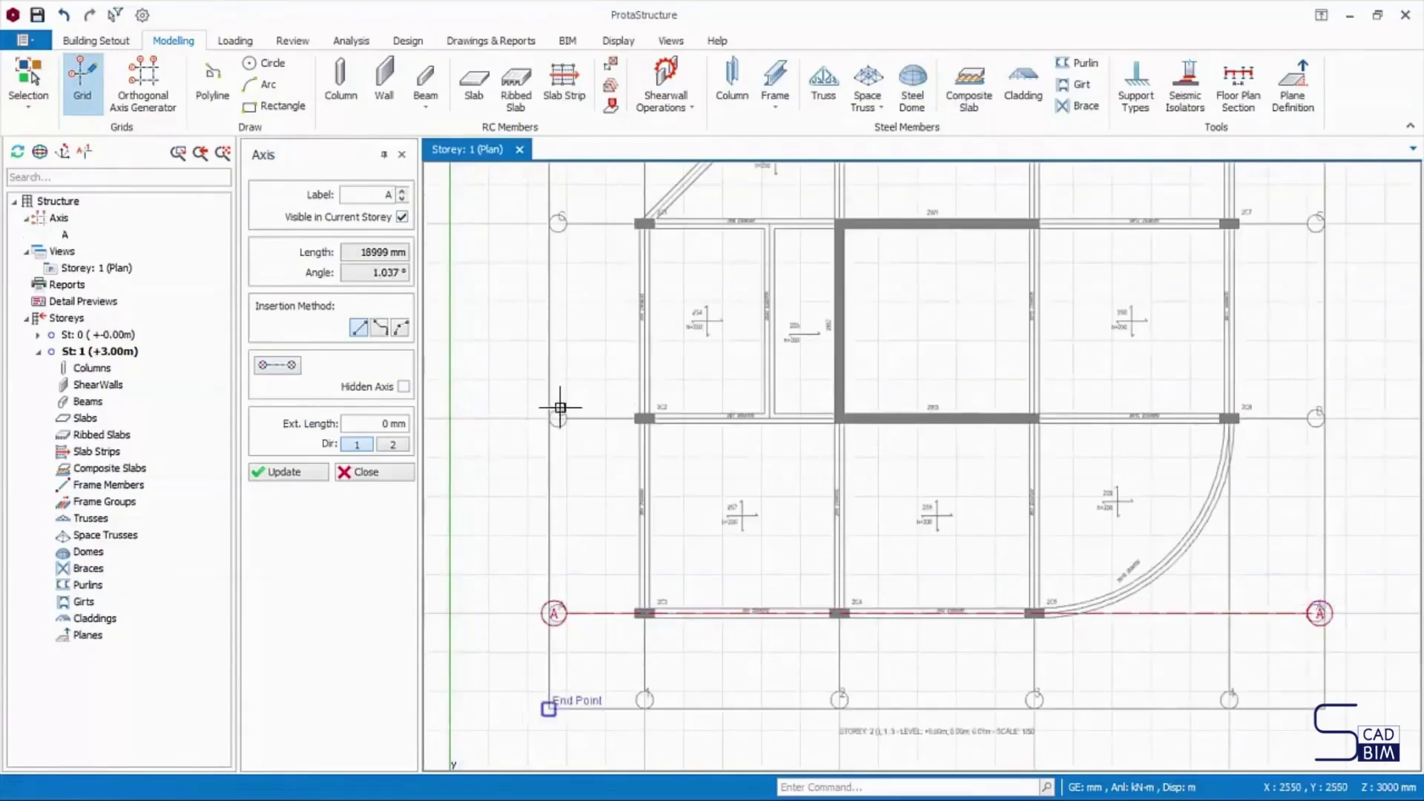
- Insert axis B along the full length of gridline B of the reference plan
{"action": "left_click", "coordinate": [563, 414]}
{"action": "scroll", "coordinate": [567, 412], "scroll_direction": "up", "scroll_amount": 1}
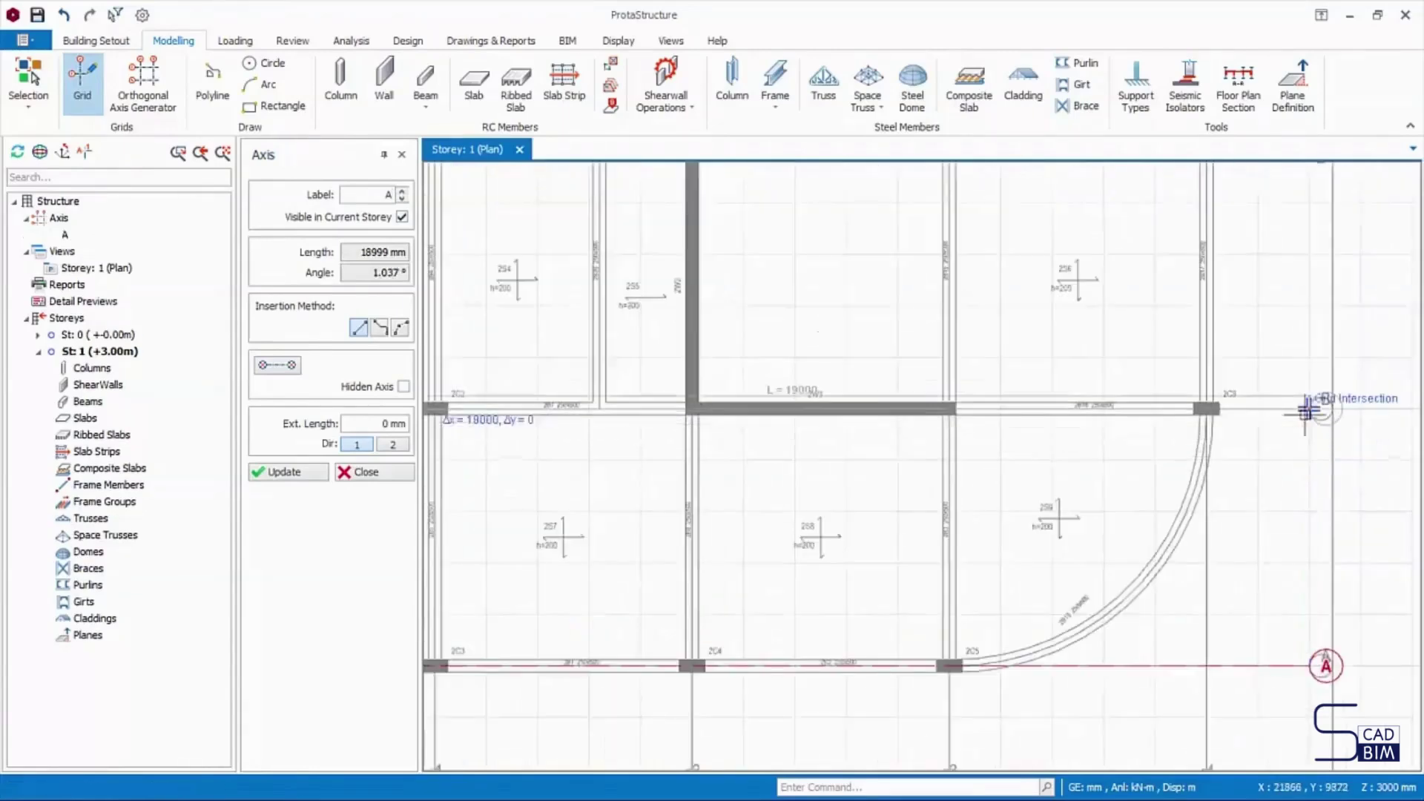
{"action": "left_click", "coordinate": [1307, 411]}
{"action": "scroll", "coordinate": [821, 477], "scroll_direction": "down", "scroll_amount": 2}
{"action": "scroll", "coordinate": [550, 401], "scroll_direction": "up", "scroll_amount": 2}
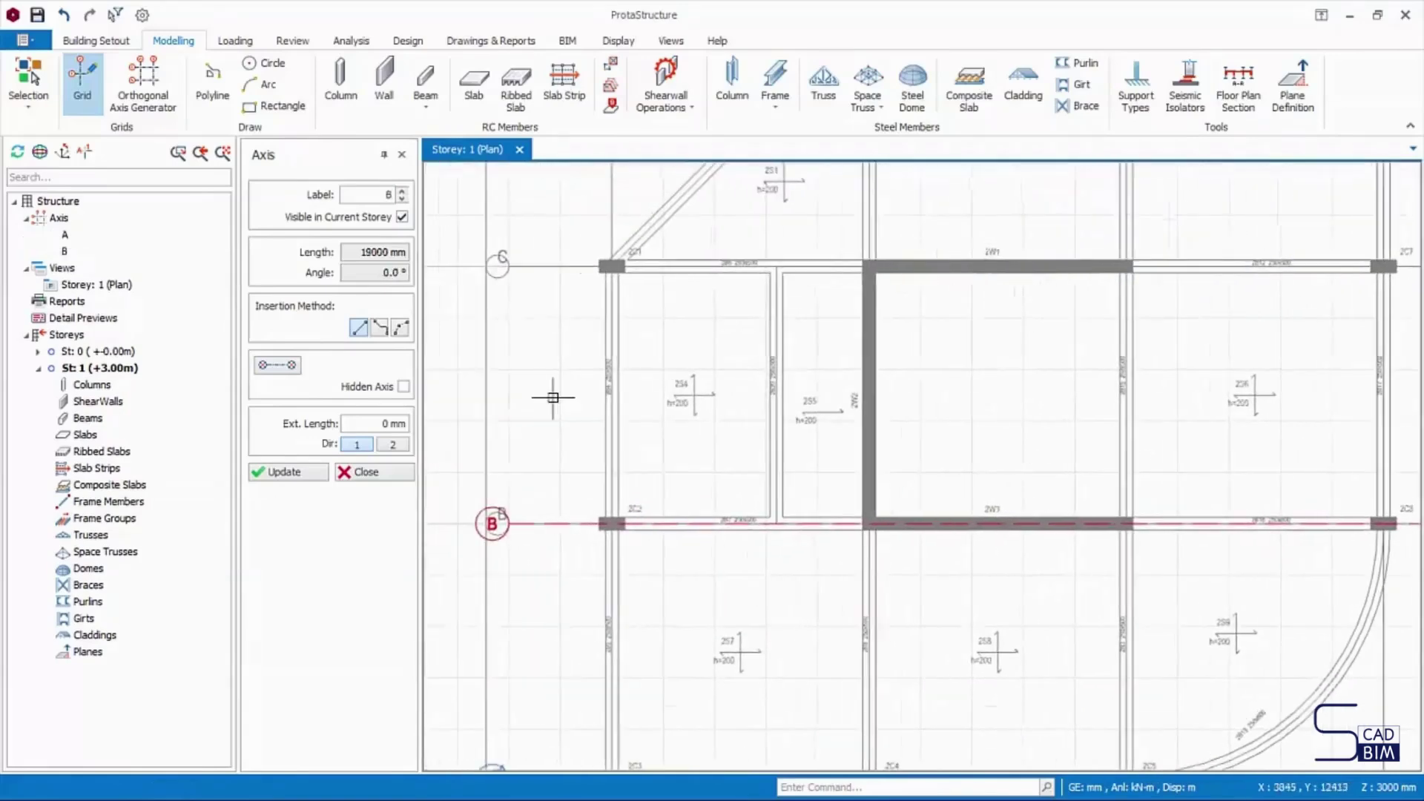
- Measure the distance between gridlines B and C at their left ends
{"action": "right_click", "coordinate": [553, 404]}
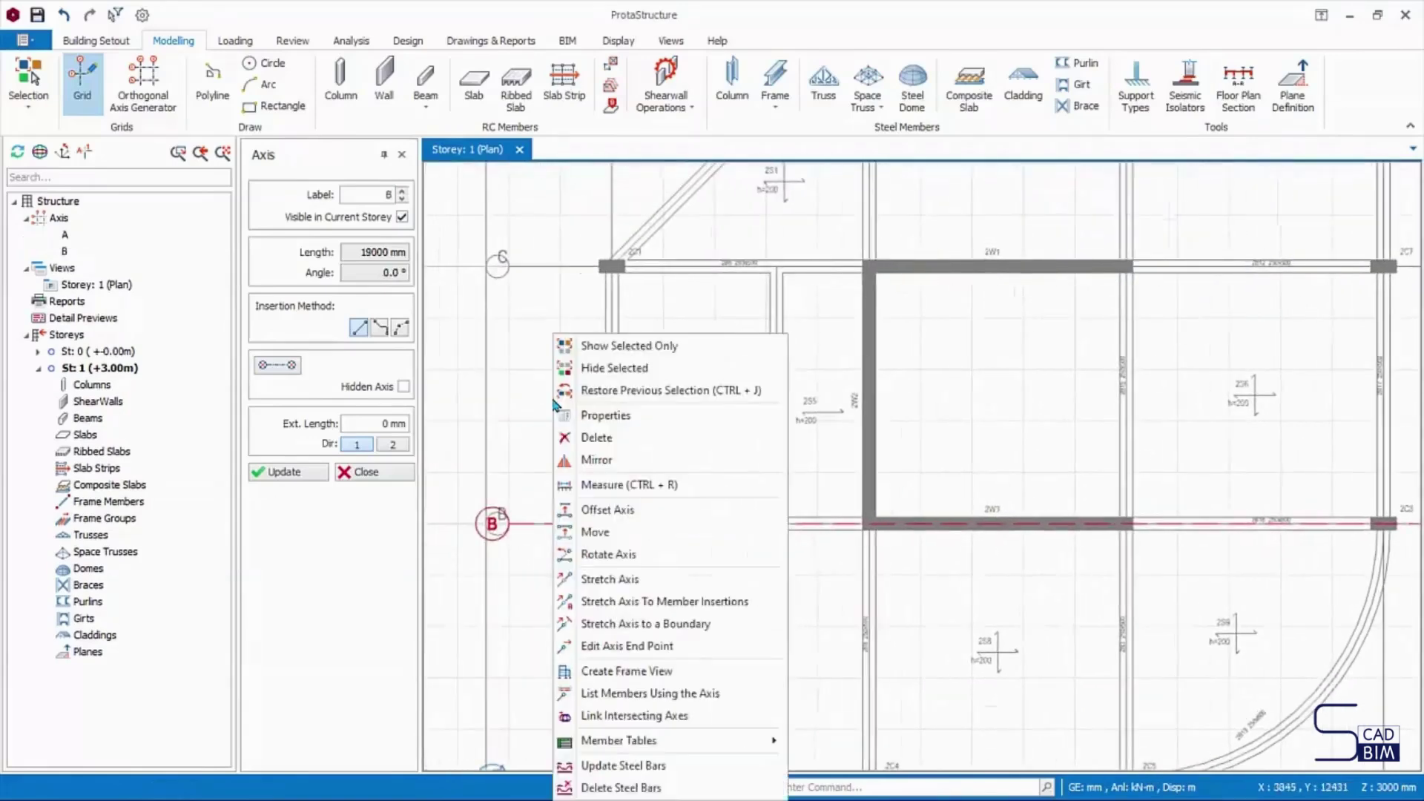
{"action": "left_click", "coordinate": [604, 485]}
{"action": "left_click", "coordinate": [508, 518]}
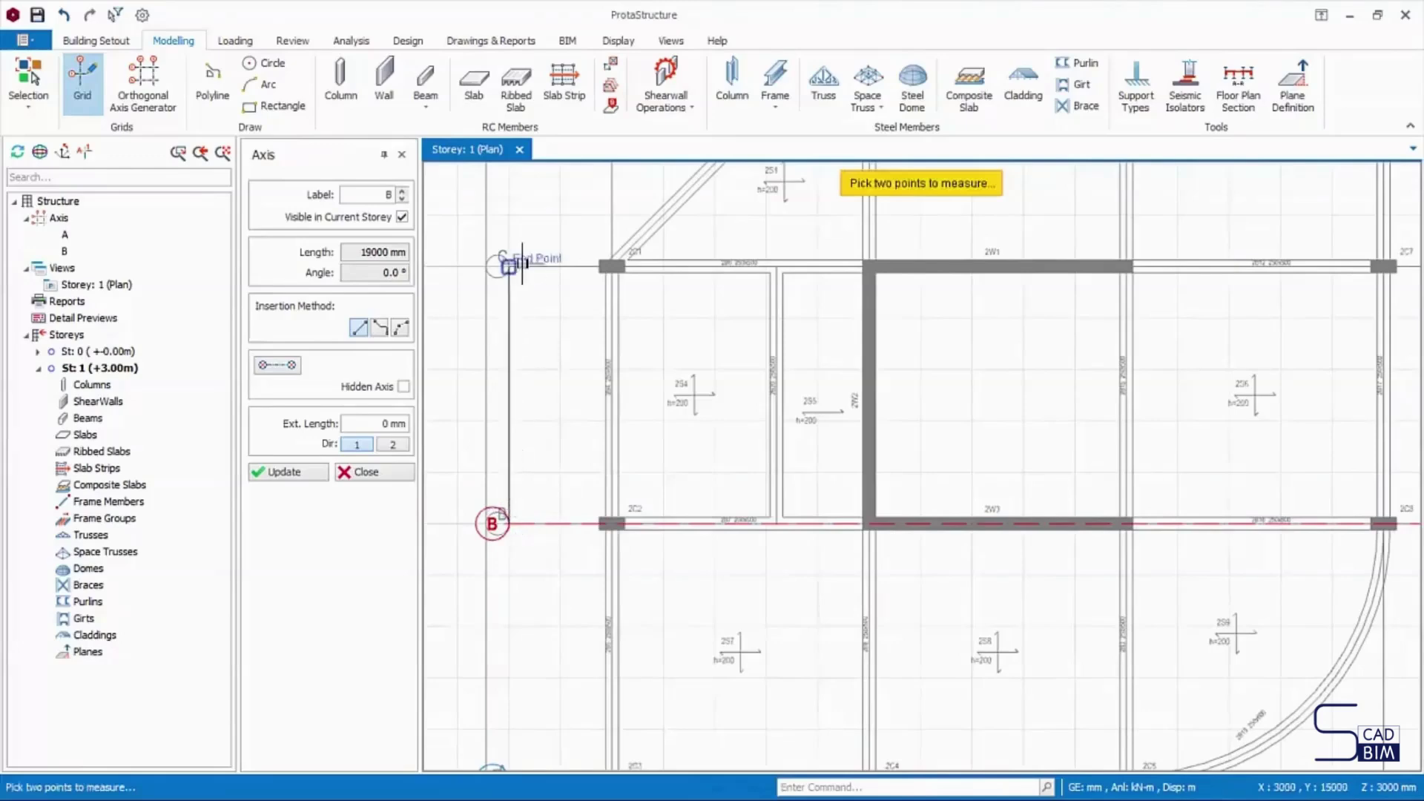
{"action": "scroll", "coordinate": [513, 265], "scroll_direction": "up", "scroll_amount": 1}
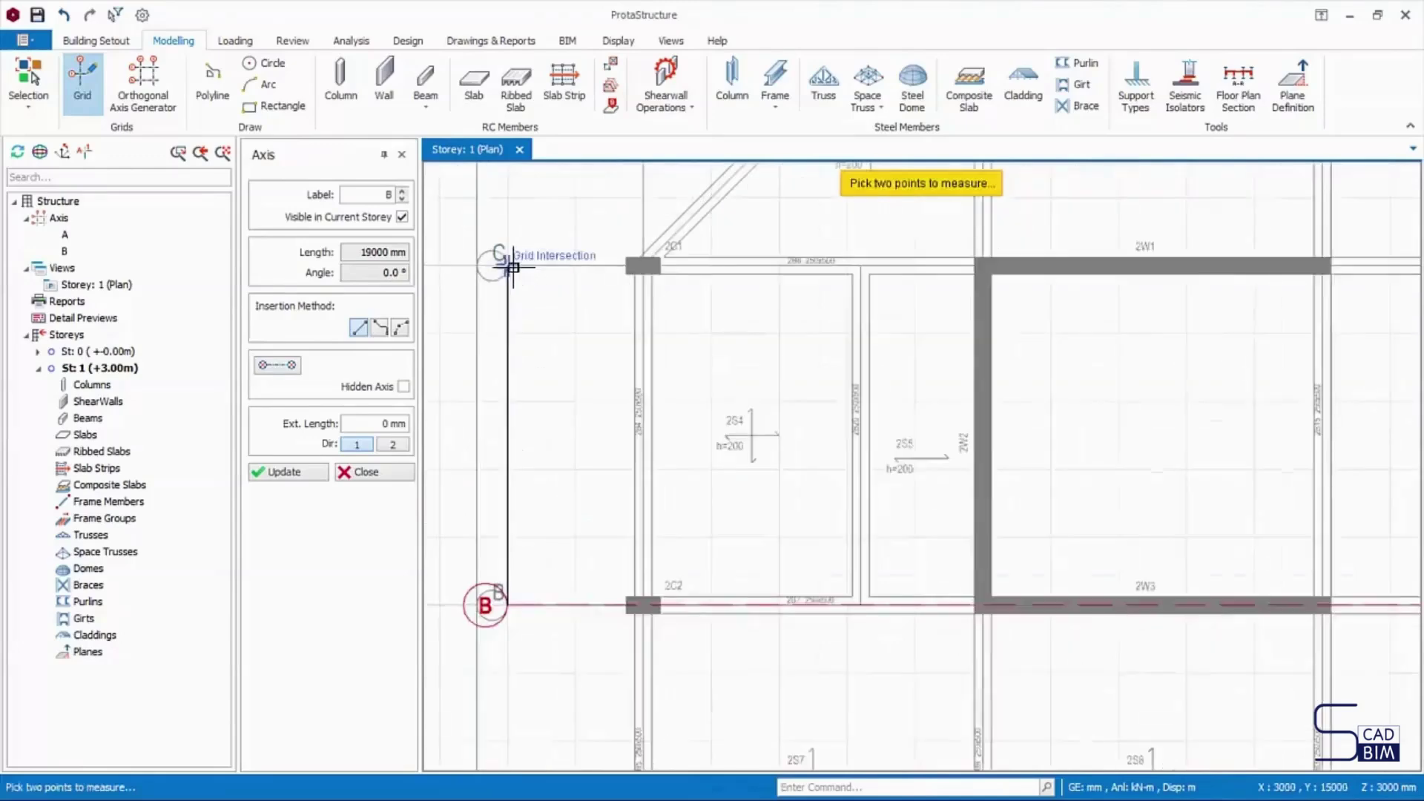
{"action": "left_click", "coordinate": [511, 266]}
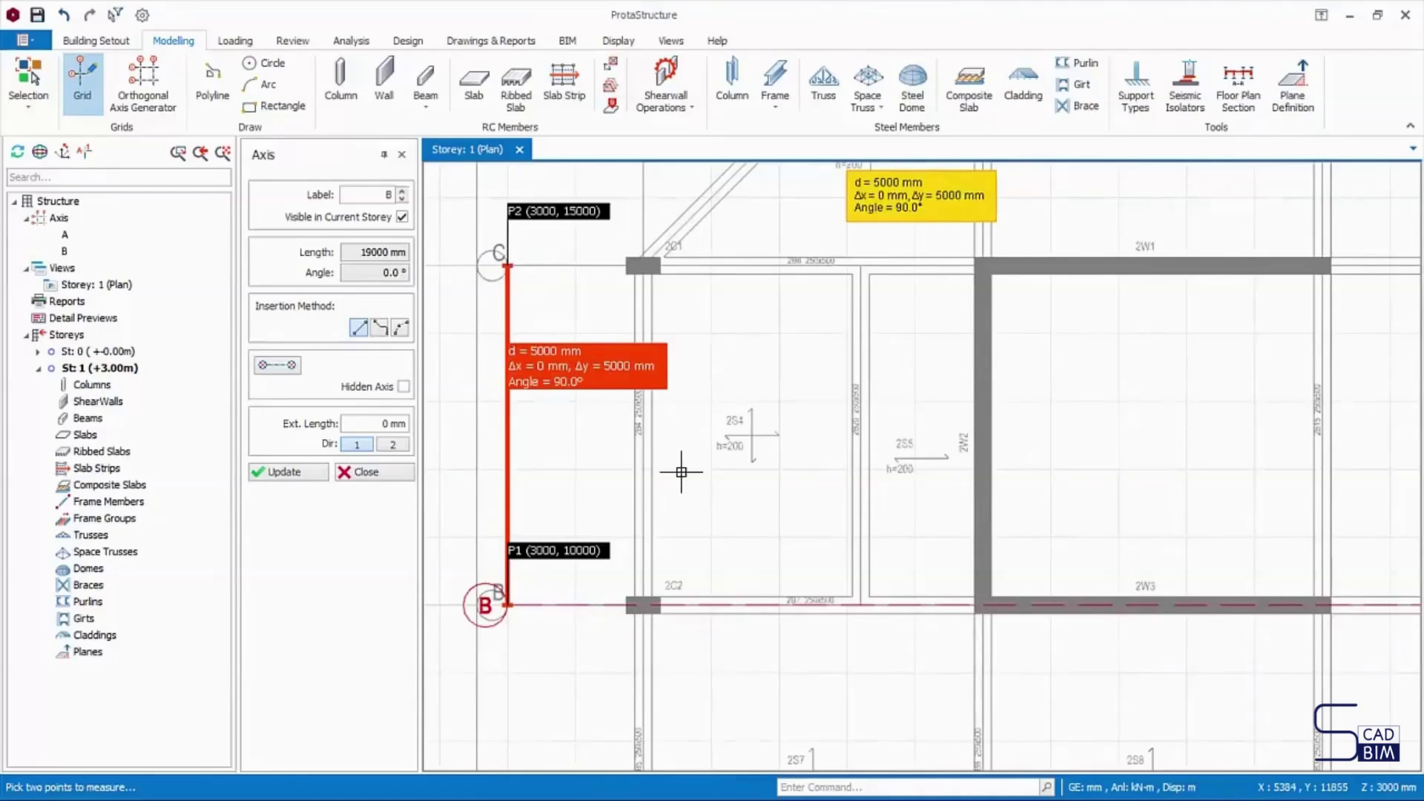
{"action": "scroll", "coordinate": [681, 471], "scroll_direction": "down", "scroll_amount": 1}
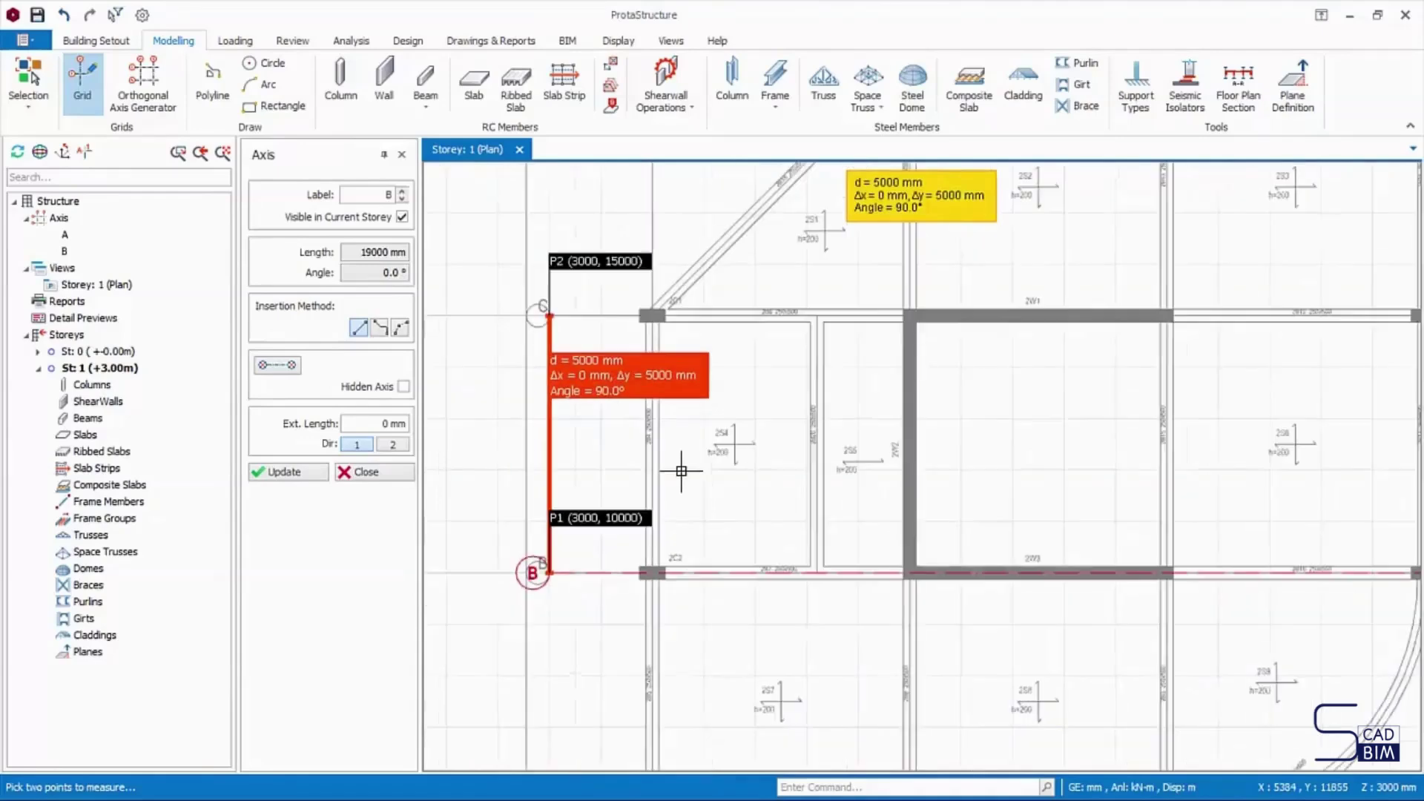
- Offset axis B upward by 5000 mm to create axis C
{"action": "right_click", "coordinate": [610, 299]}
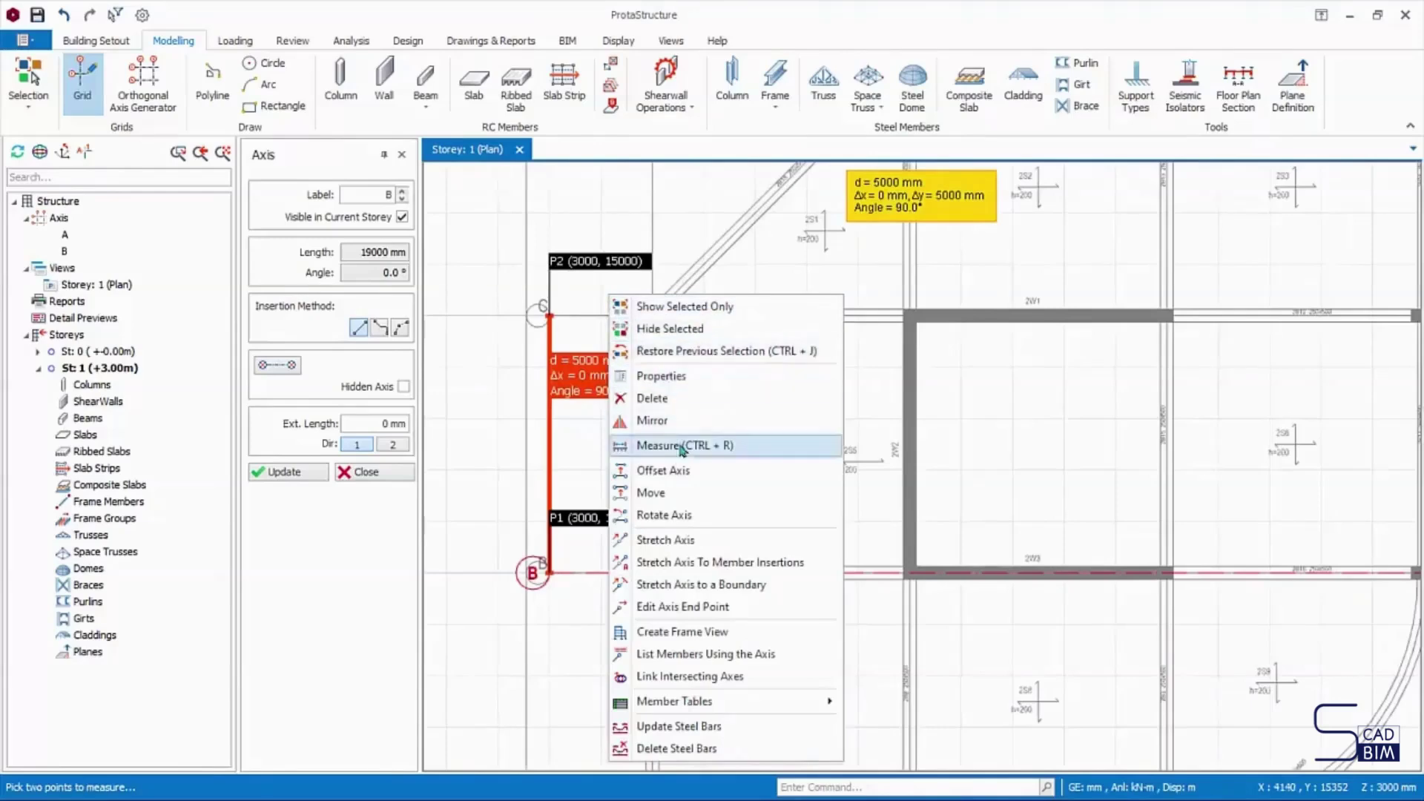
{"action": "left_click", "coordinate": [677, 470]}
{"action": "mouse_move", "coordinate": [624, 376]}
{"action": "type", "text": "5000"}
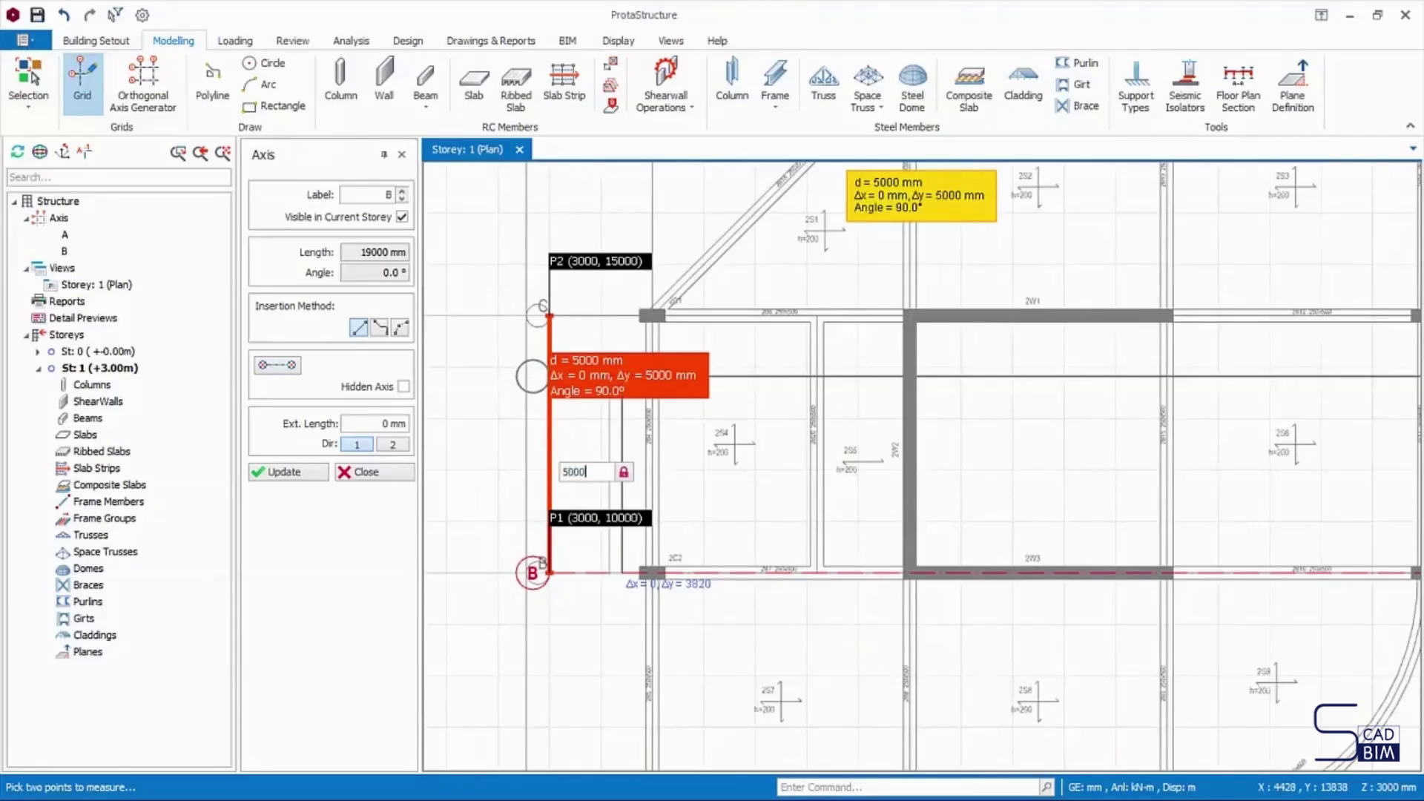
{"action": "key", "text": "Return"}
- Offset axis C up to the reference plan's gridline D to create axis D
{"action": "middle_click_drag", "start_coordinate": [641, 256], "coordinate": [653, 491]}
{"action": "right_click", "coordinate": [614, 407]}
{"action": "left_click", "coordinate": [665, 197]}
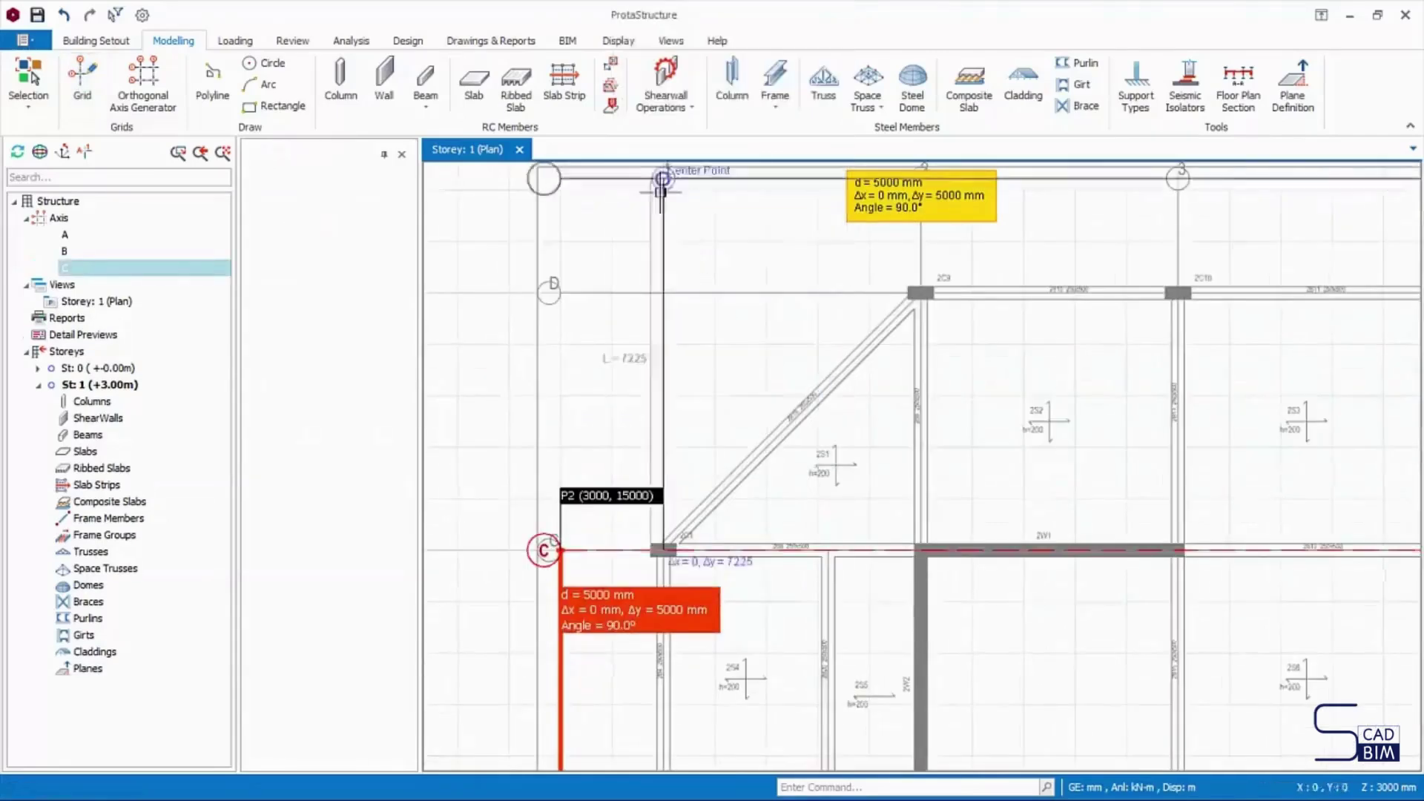
{"action": "left_click", "coordinate": [662, 291]}
{"action": "scroll", "coordinate": [645, 356], "scroll_direction": "down", "scroll_amount": 2}
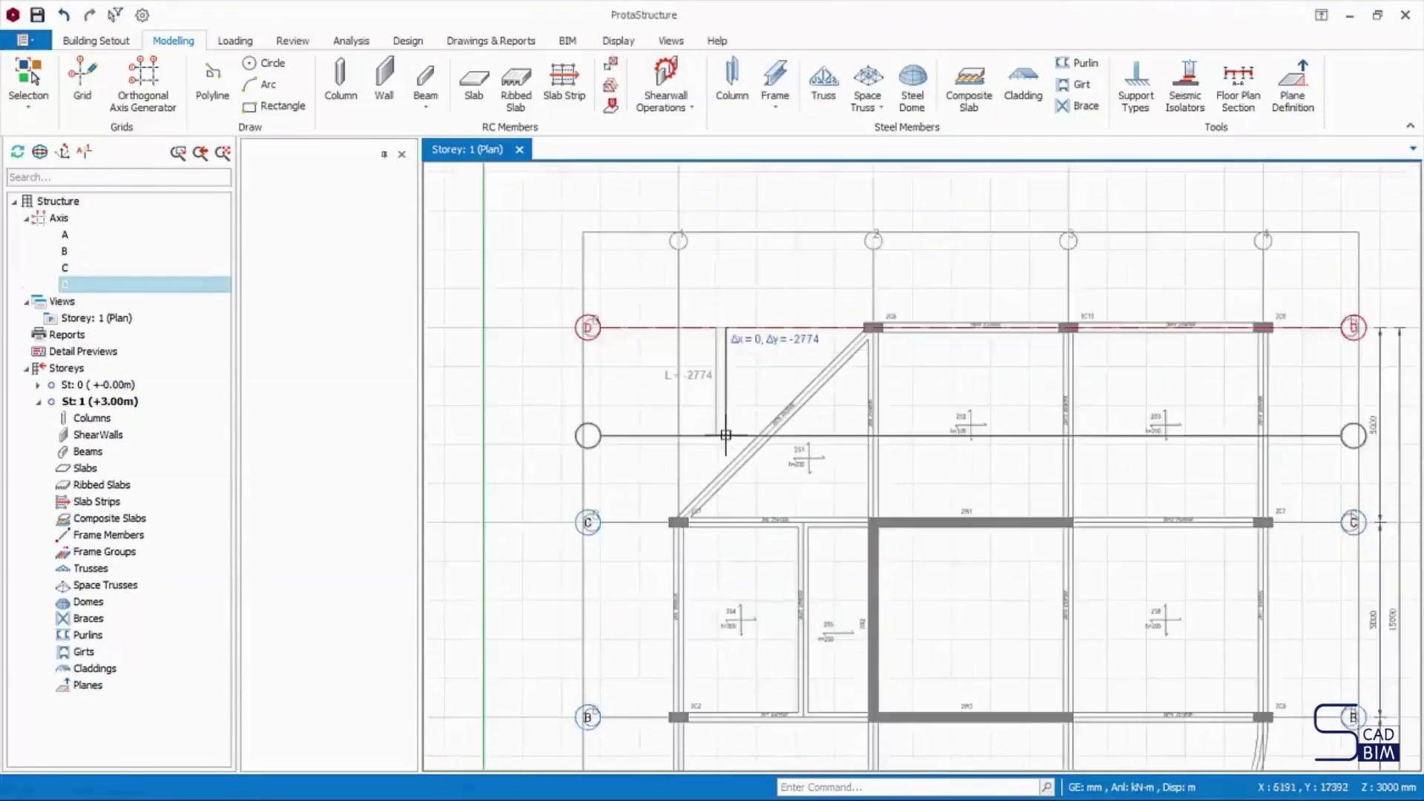
- Insert axis 1 in direction 2 along the full length of gridline 1 of the reference plan
{"action": "left_click", "coordinate": [83, 81]}
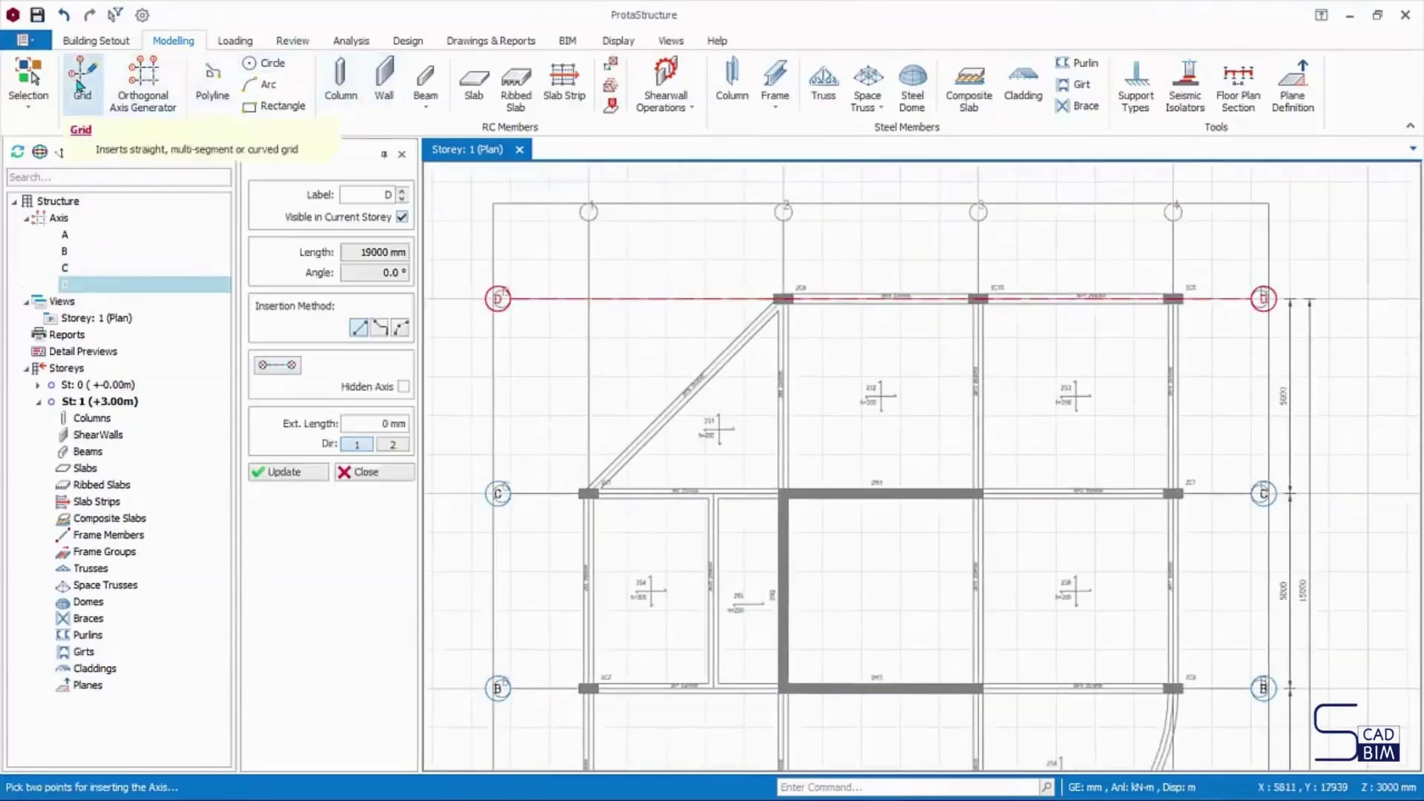
{"action": "left_click", "coordinate": [394, 445]}
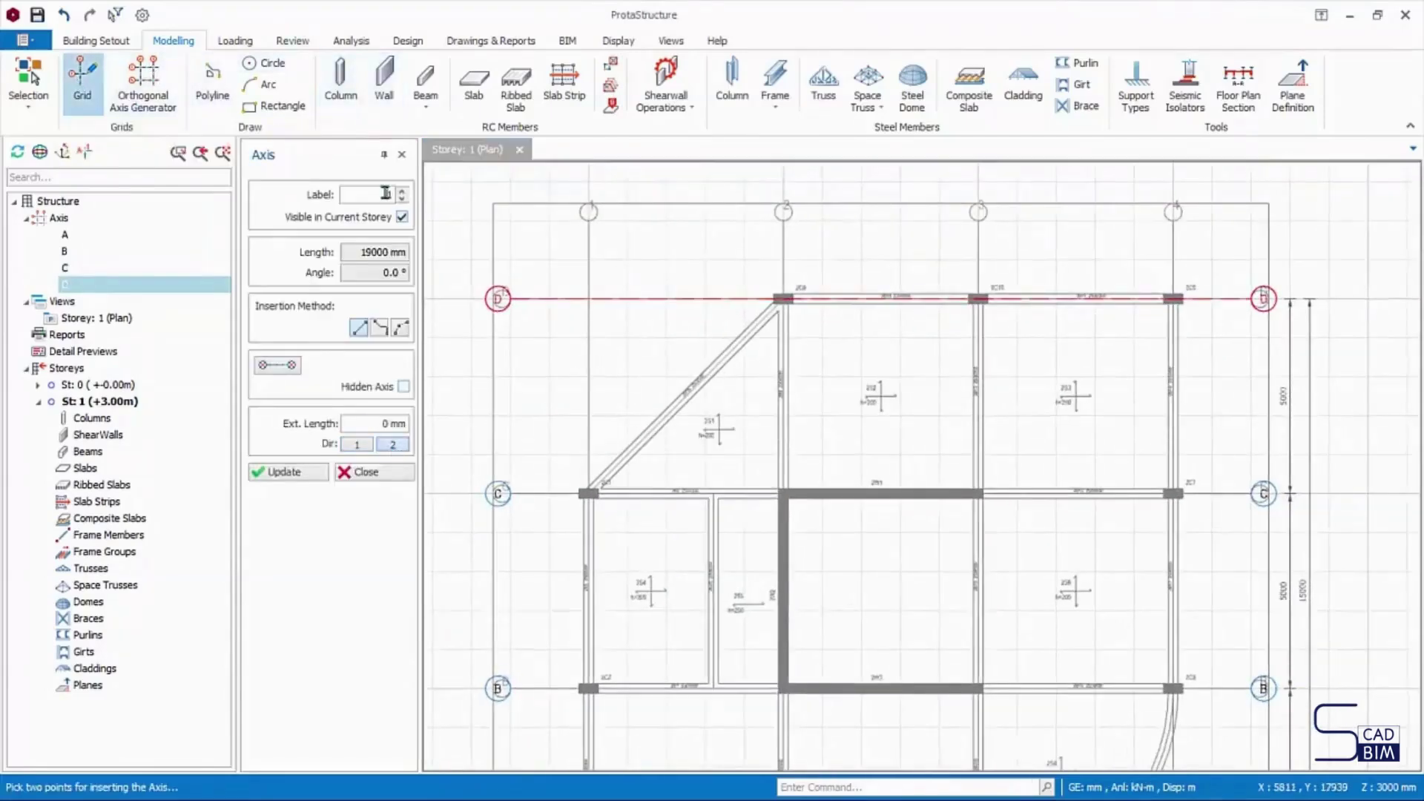
{"action": "scroll", "coordinate": [718, 502], "scroll_direction": "down", "scroll_amount": 2}
{"action": "middle_click_drag", "start_coordinate": [717, 503], "coordinate": [710, 436]}
{"action": "left_click", "coordinate": [636, 697]}
{"action": "scroll", "coordinate": [689, 385], "scroll_direction": "up", "scroll_amount": 2}
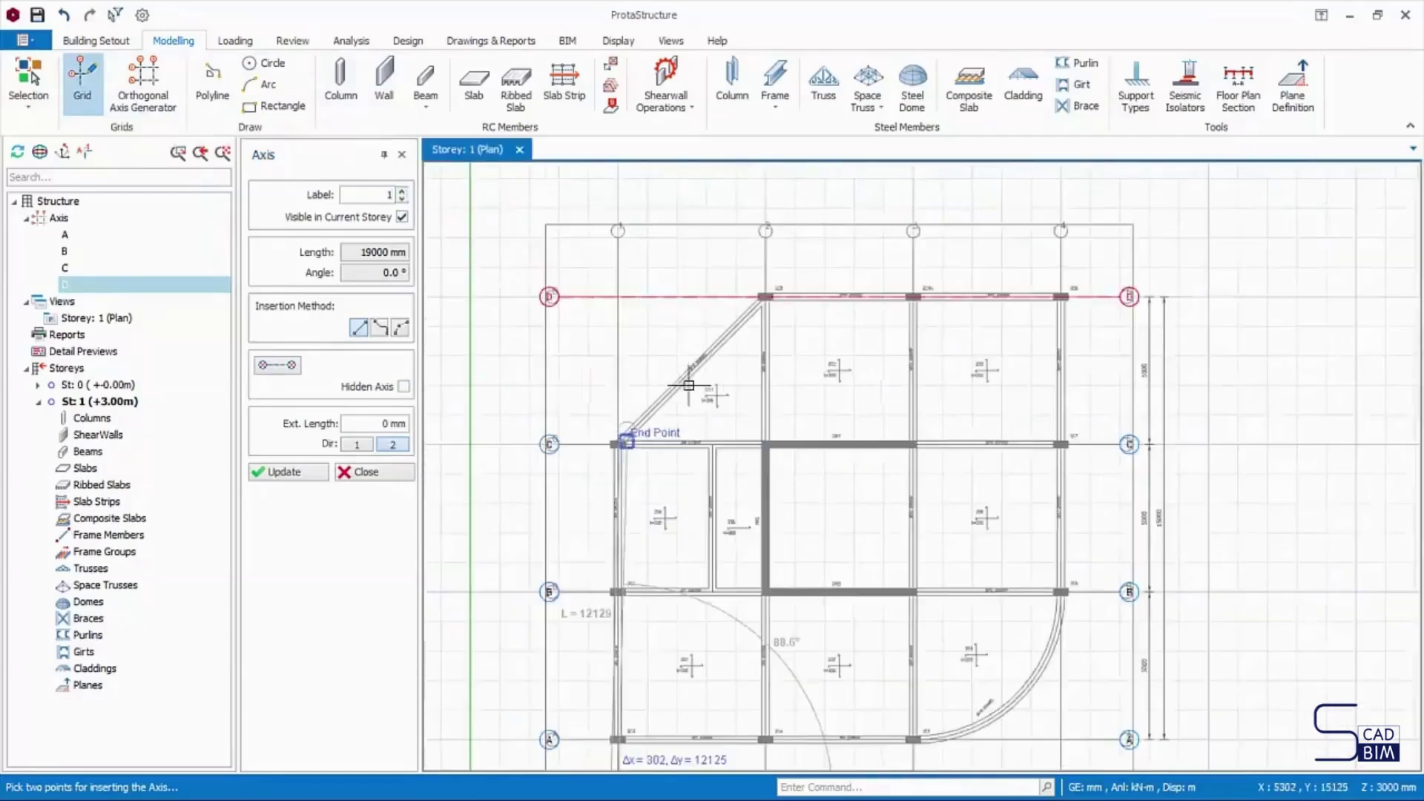
{"action": "left_click", "coordinate": [620, 236]}
{"action": "left_click", "coordinate": [368, 474]}
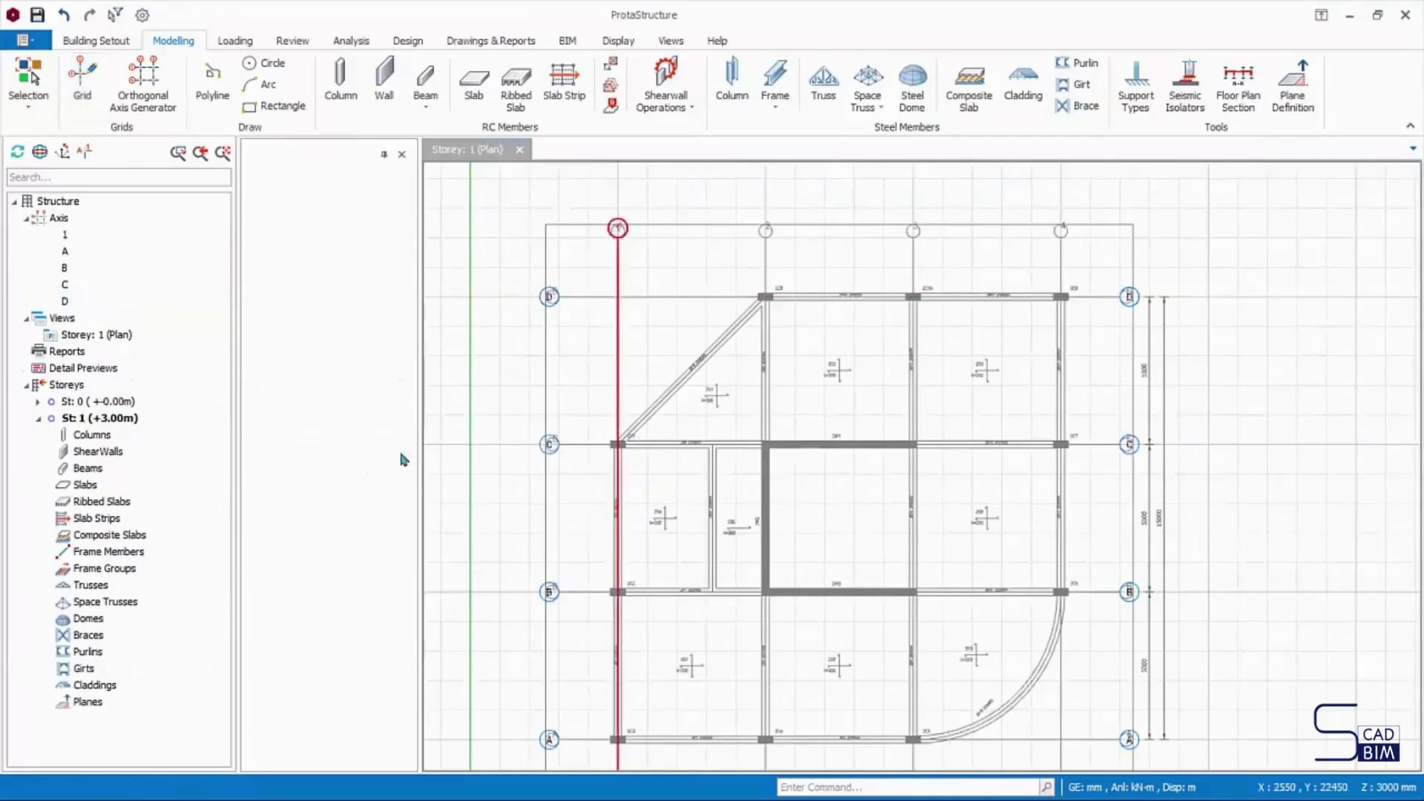
- Offset axis 1 successively to the reference plan's gridlines 2, 3 and 4 to create axes 2, 3 and 4
{"action": "right_click", "coordinate": [617, 269]}
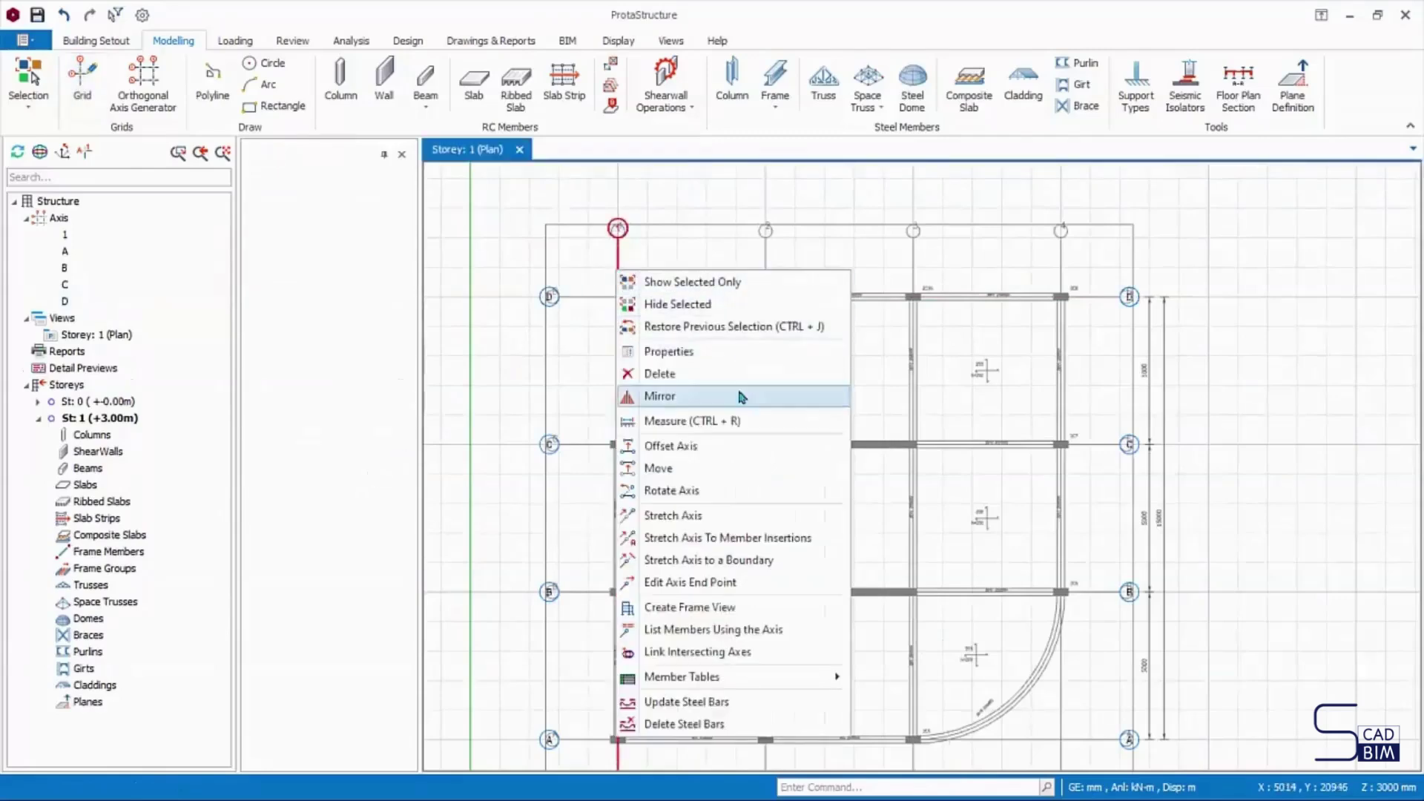
{"action": "left_click", "coordinate": [720, 449]}
{"action": "scroll", "coordinate": [749, 267], "scroll_direction": "up", "scroll_amount": 3}
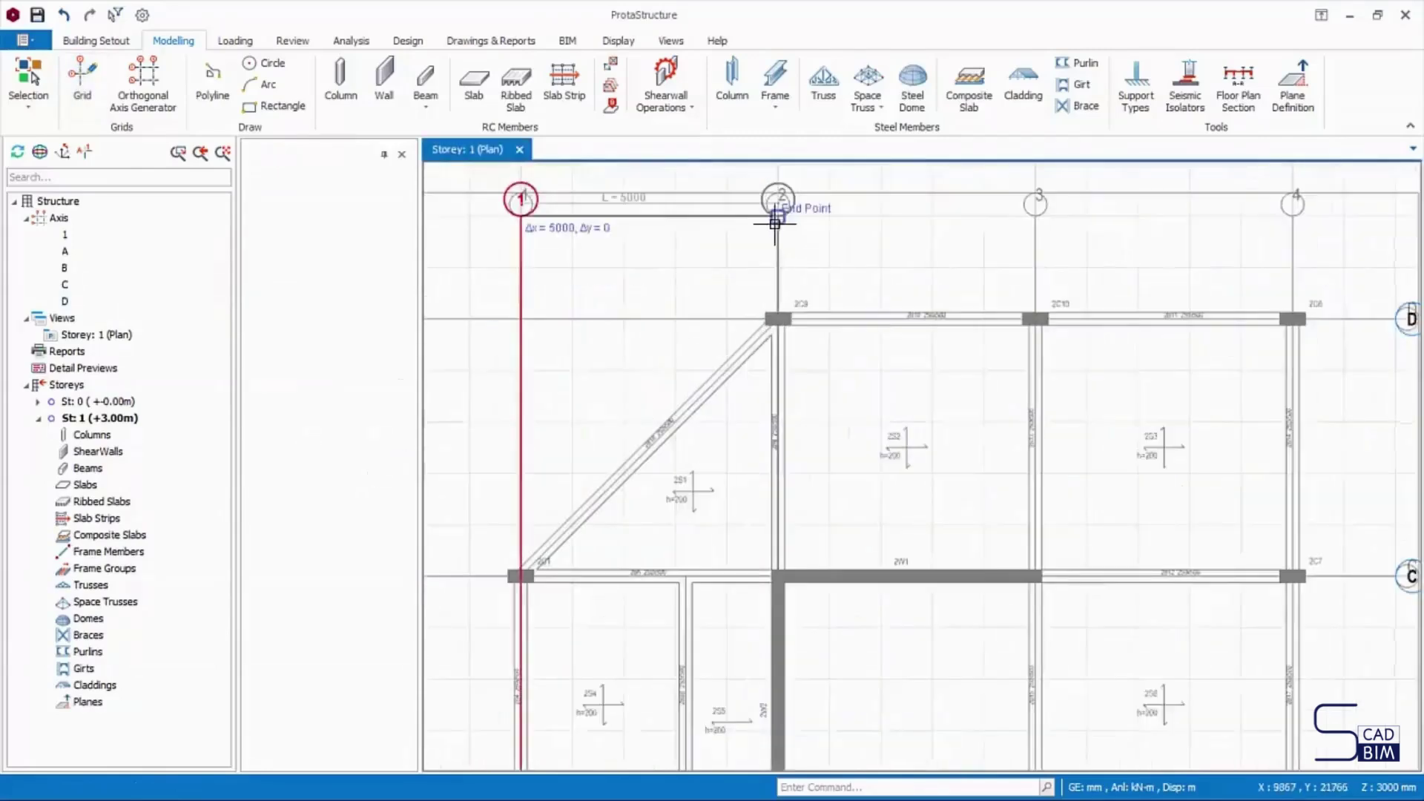
{"action": "left_click", "coordinate": [777, 211]}
{"action": "scroll", "coordinate": [1039, 222], "scroll_direction": "up", "scroll_amount": 2}
{"action": "left_click", "coordinate": [1050, 219]}
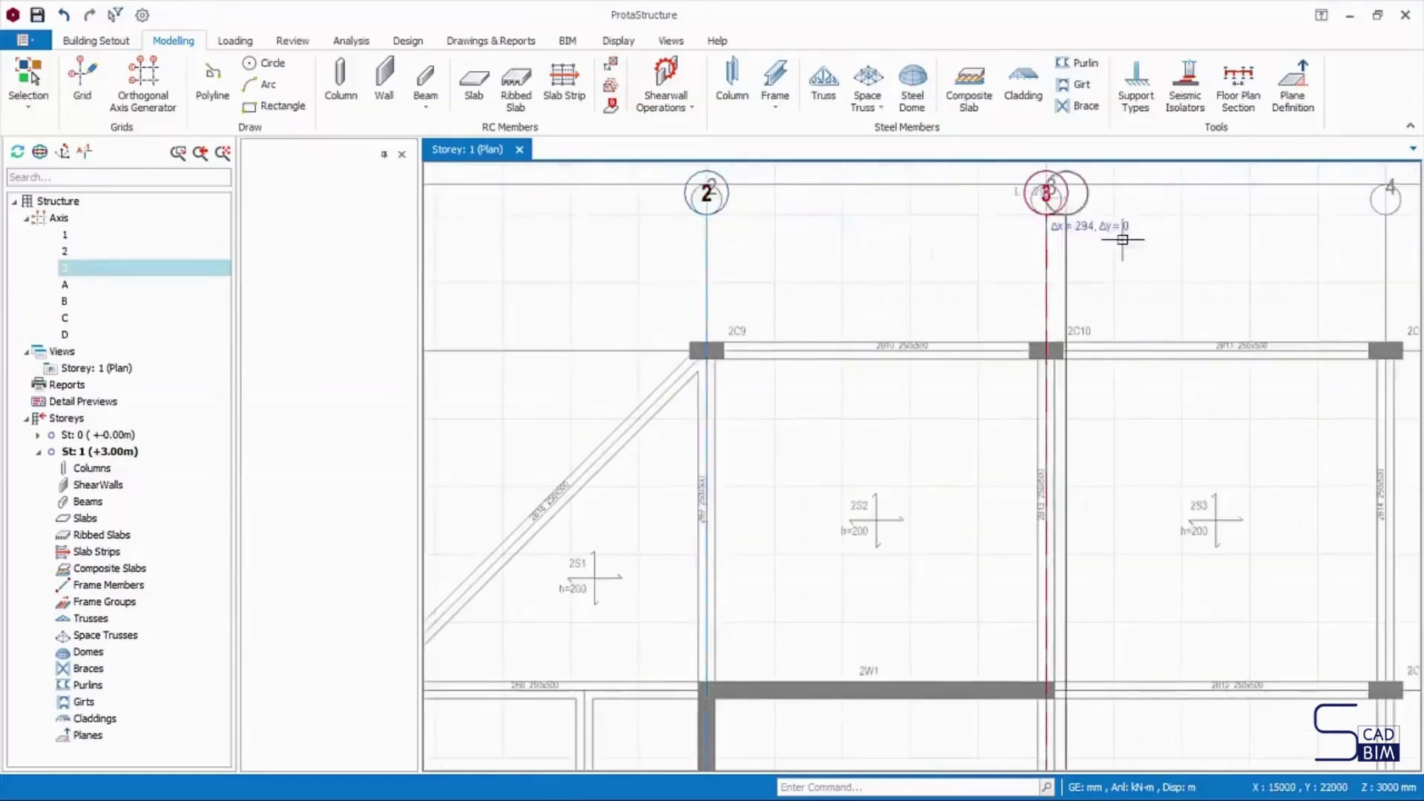
{"action": "middle_click_drag", "start_coordinate": [1170, 252], "coordinate": [846, 337]}
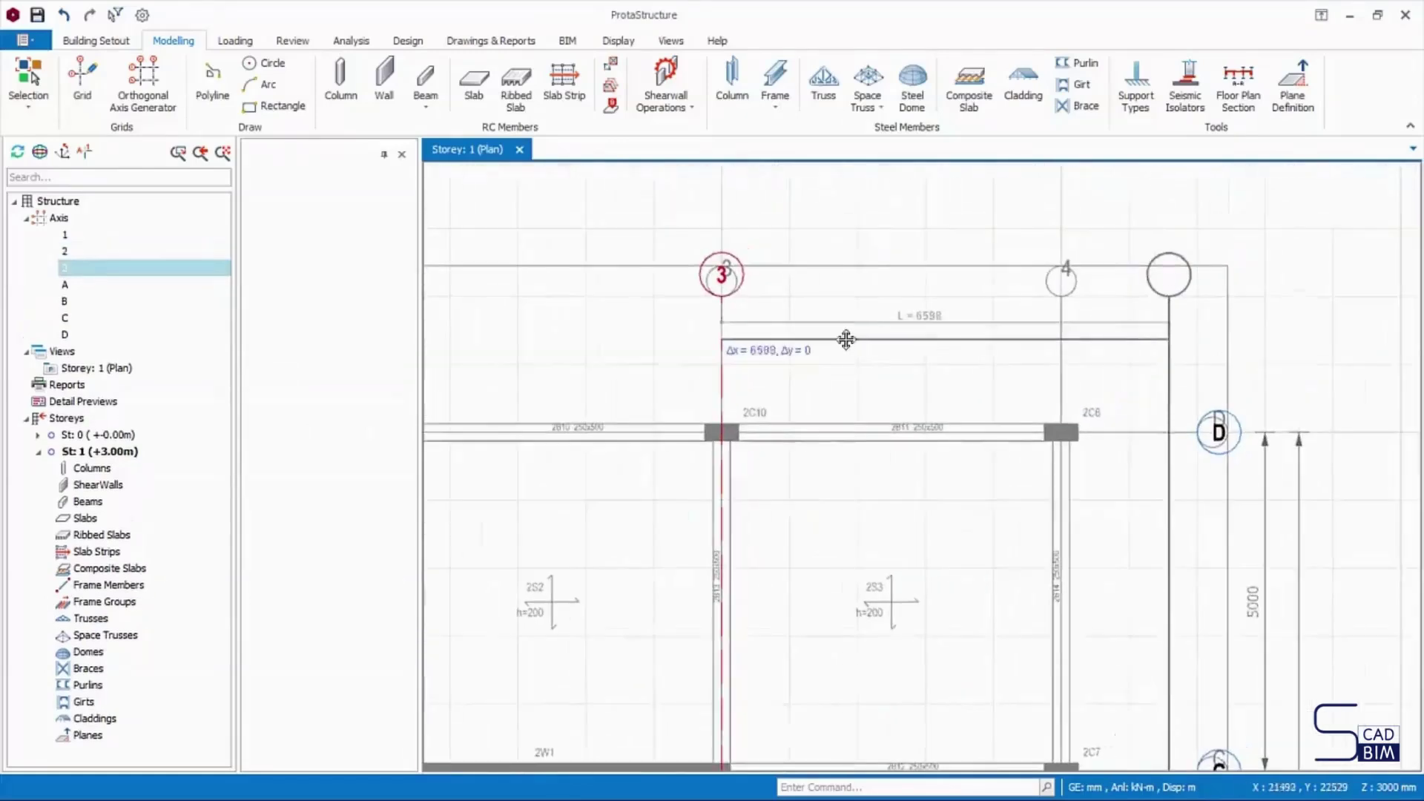
{"action": "left_click", "coordinate": [1059, 296]}
{"action": "scroll", "coordinate": [890, 252], "scroll_direction": "down", "scroll_amount": 5}
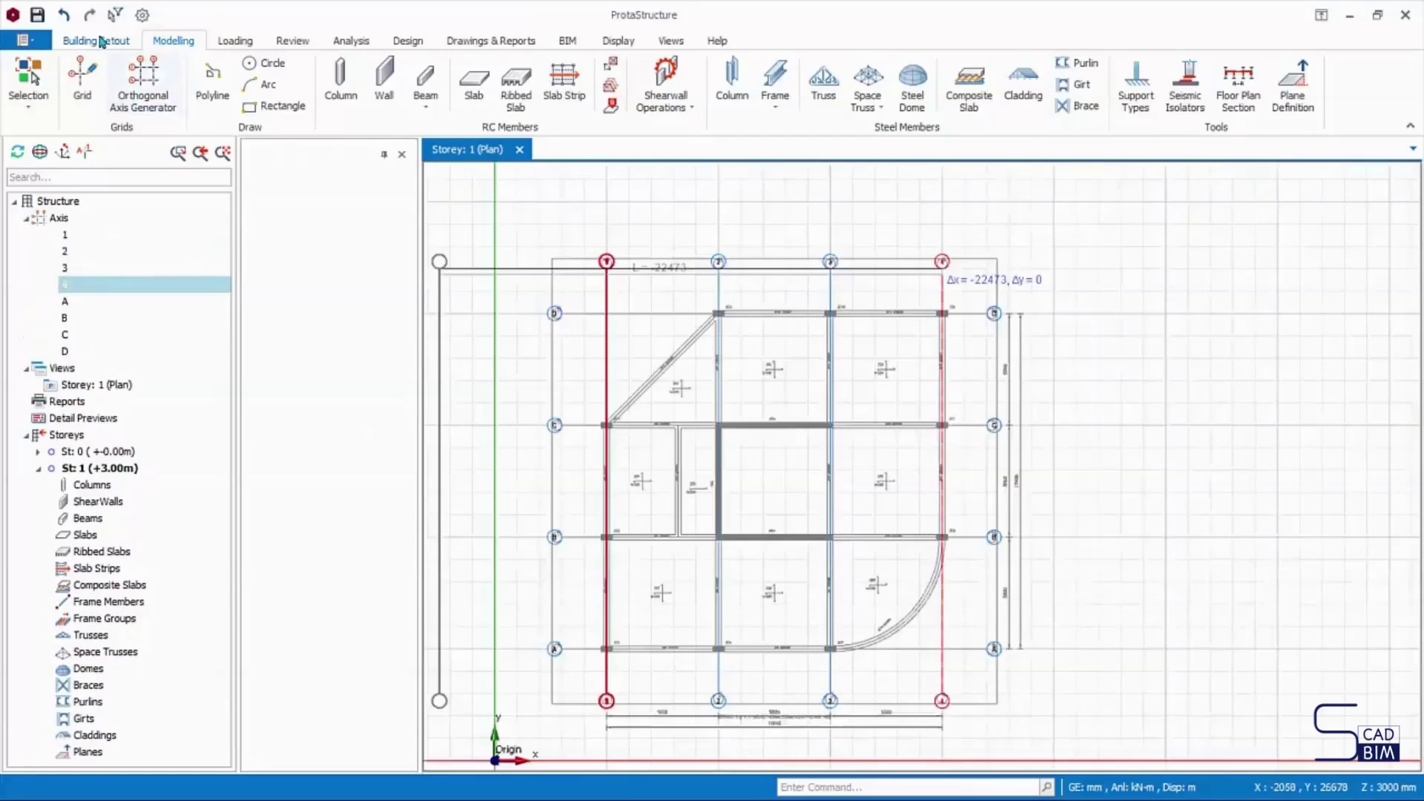
- Deactivate the storey 1 reference drawing Plan ST0-1.dxf
{"action": "left_click", "coordinate": [96, 40]}
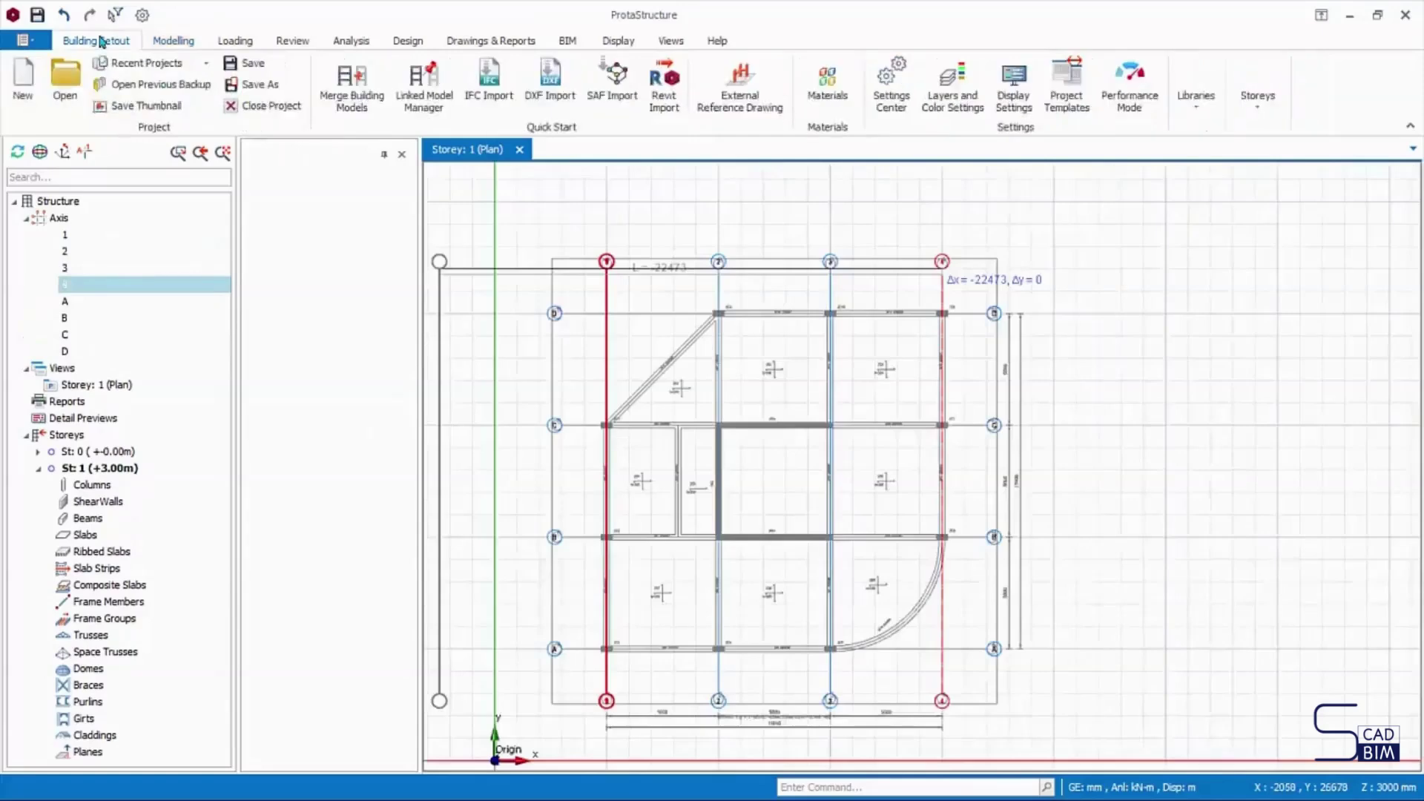
{"action": "left_click", "coordinate": [755, 109]}
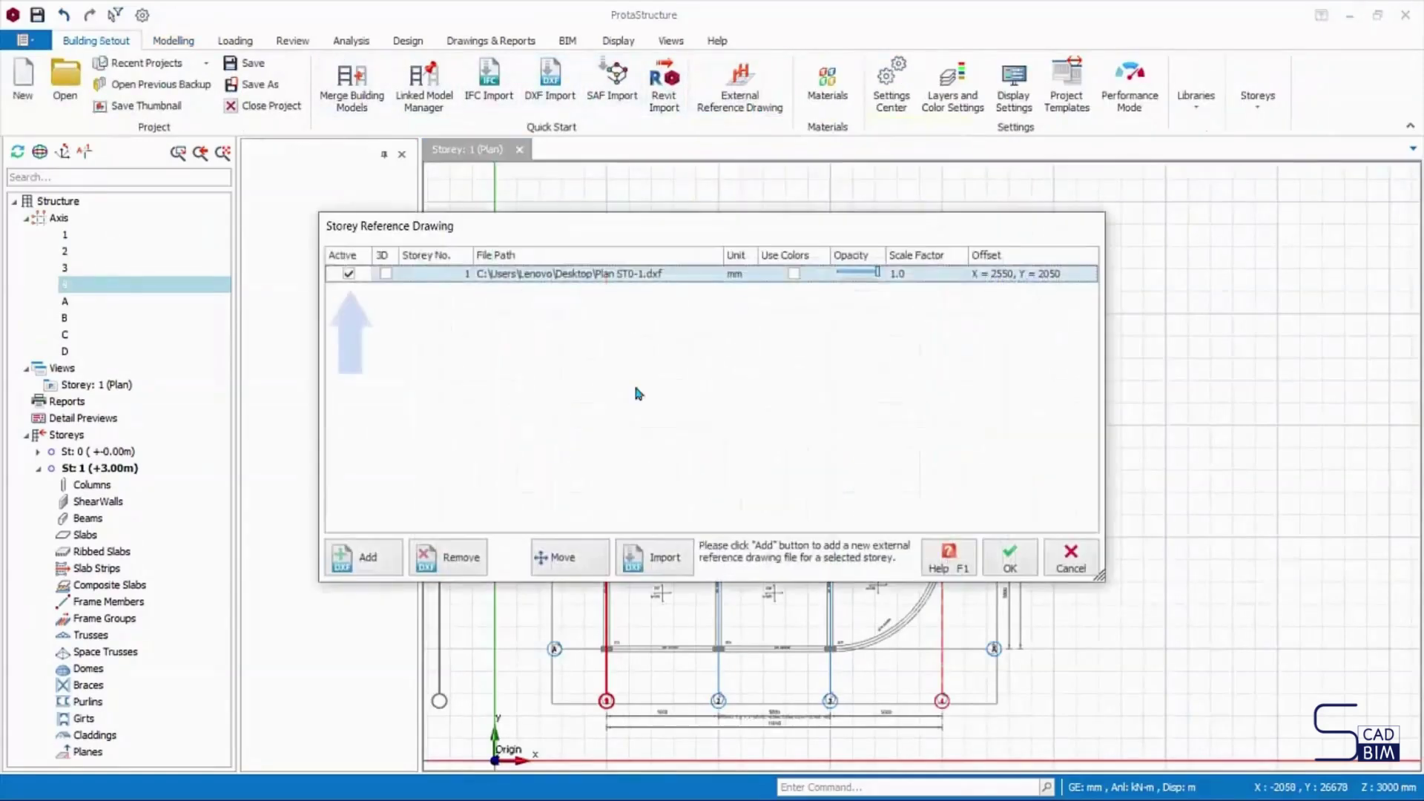
{"action": "left_click", "coordinate": [348, 274]}
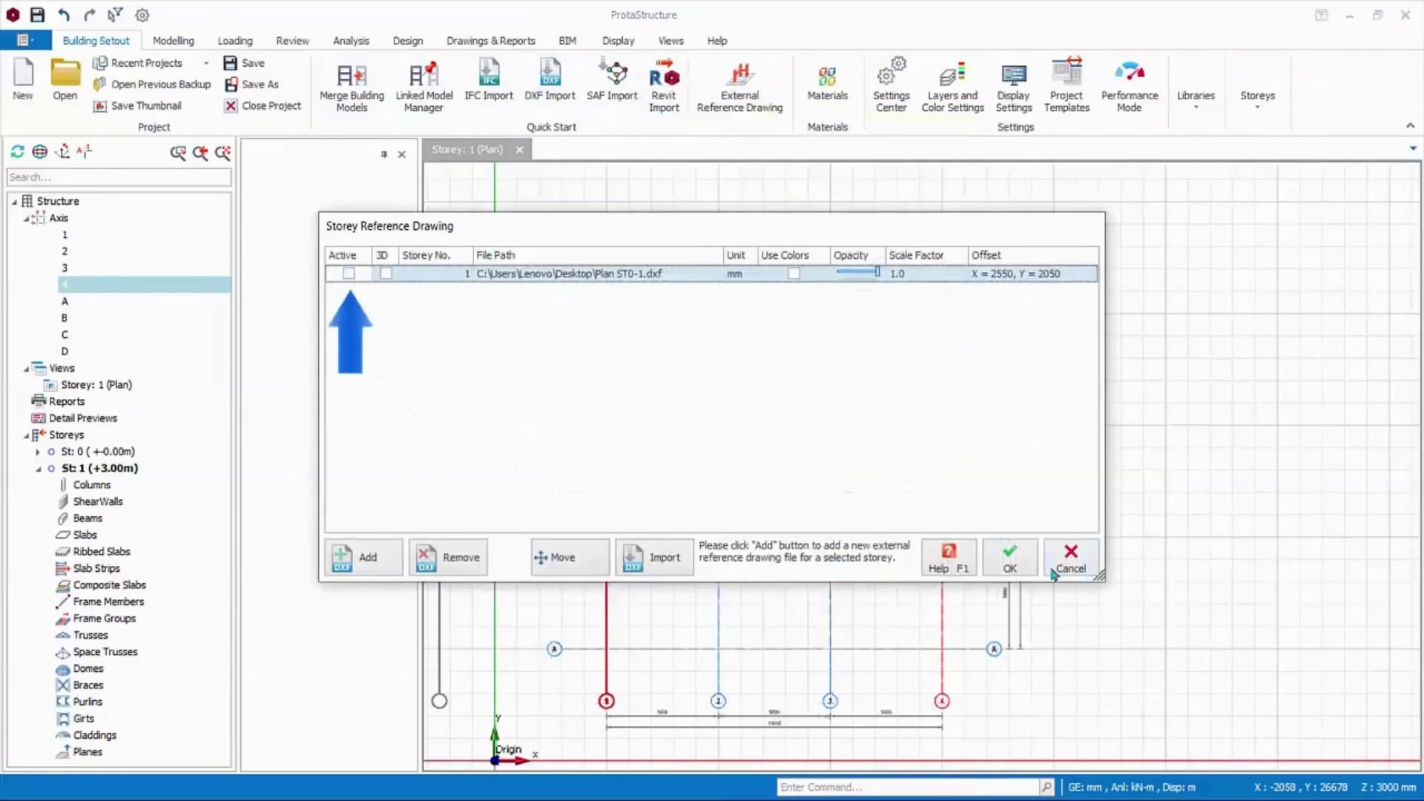
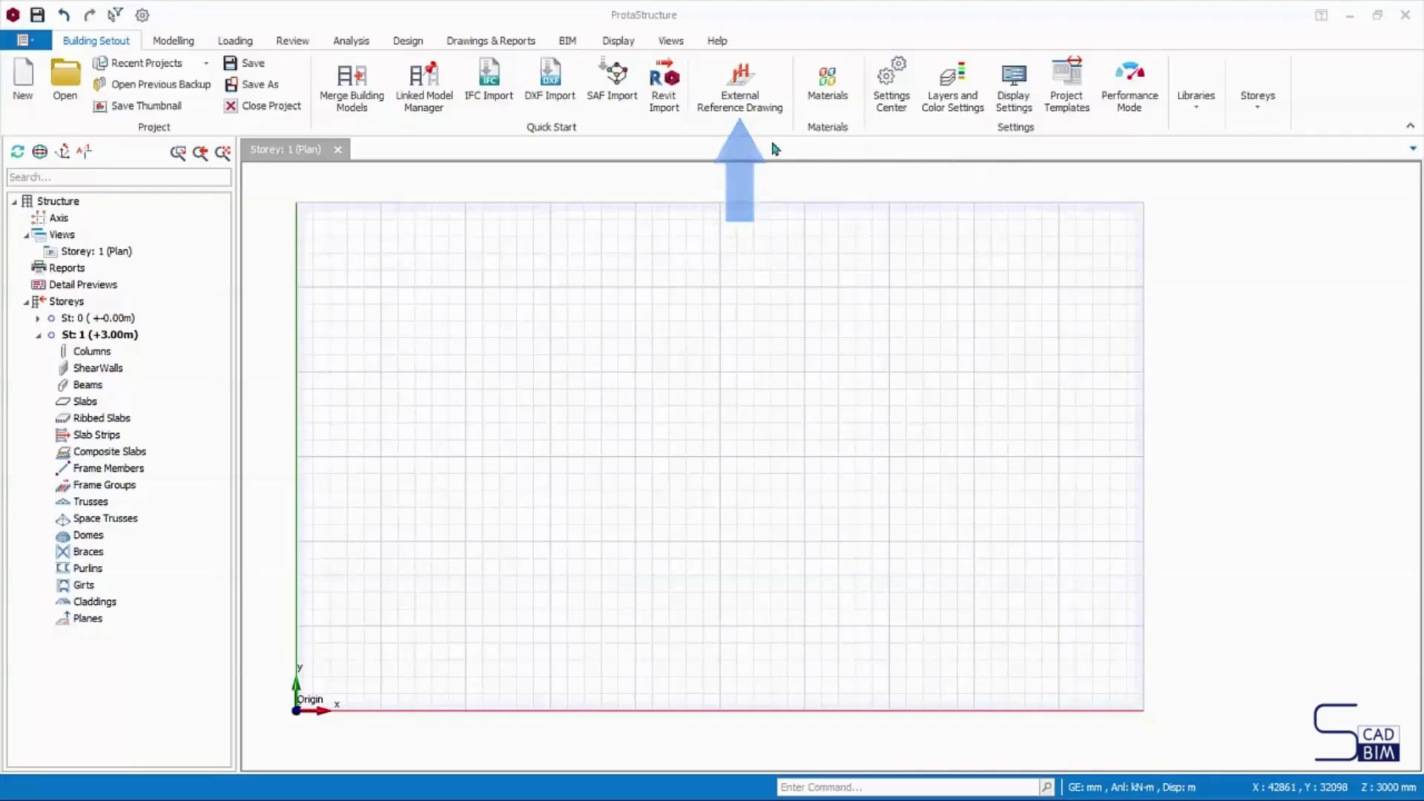
- Add Plan ST0-1.dxf from the Desktop as a storey reference drawing and open the DXF import settings
{"action": "left_click", "coordinate": [752, 92]}
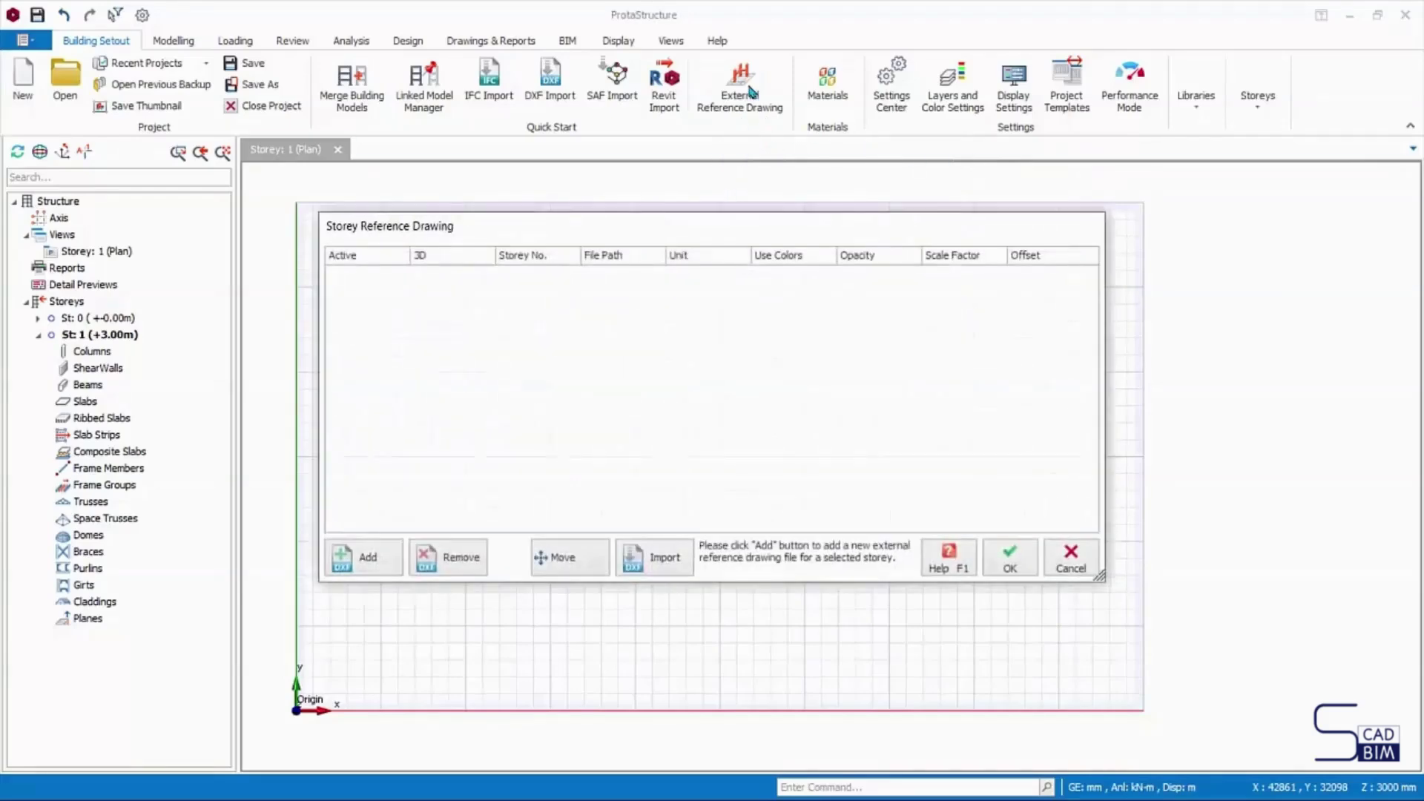
{"action": "left_click", "coordinate": [363, 560]}
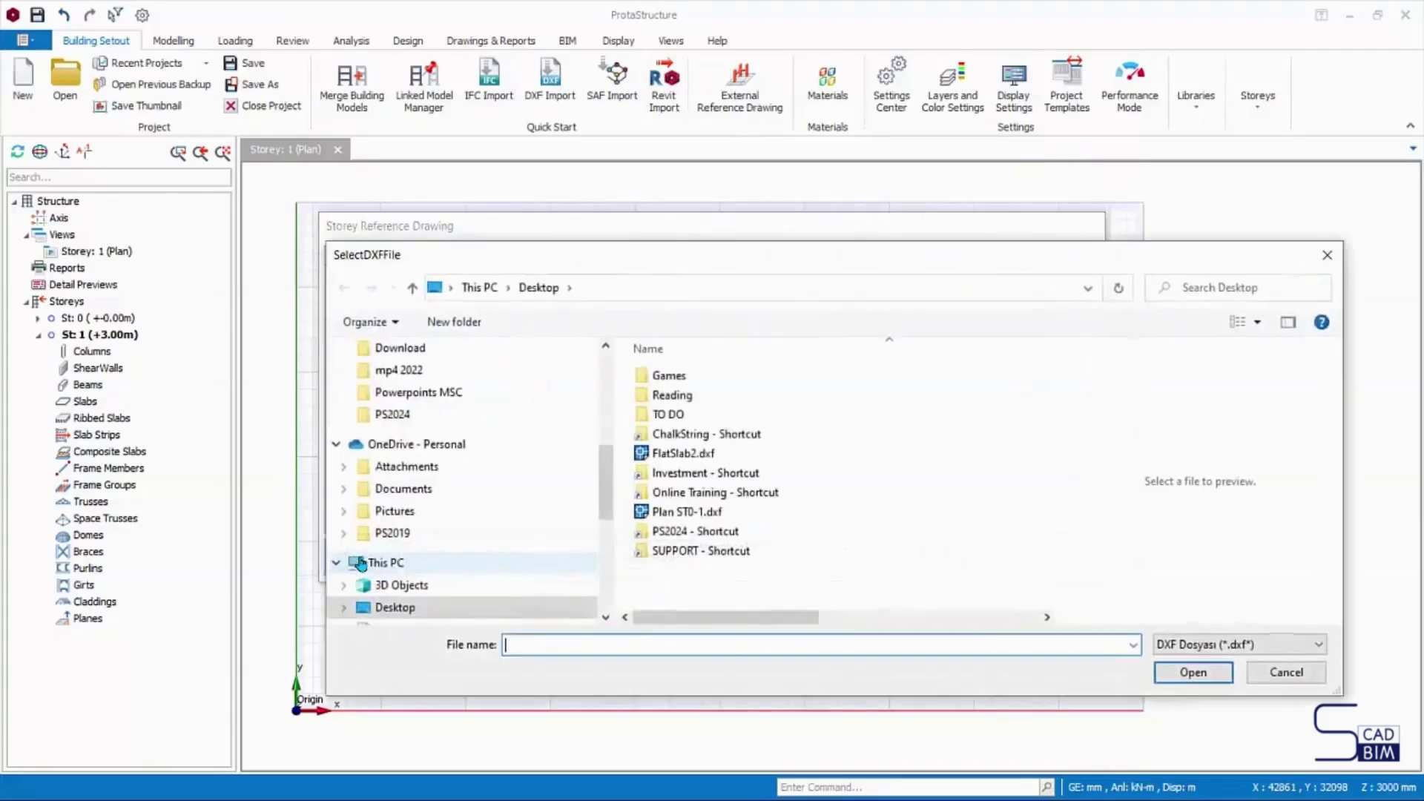
{"action": "left_click", "coordinate": [677, 517]}
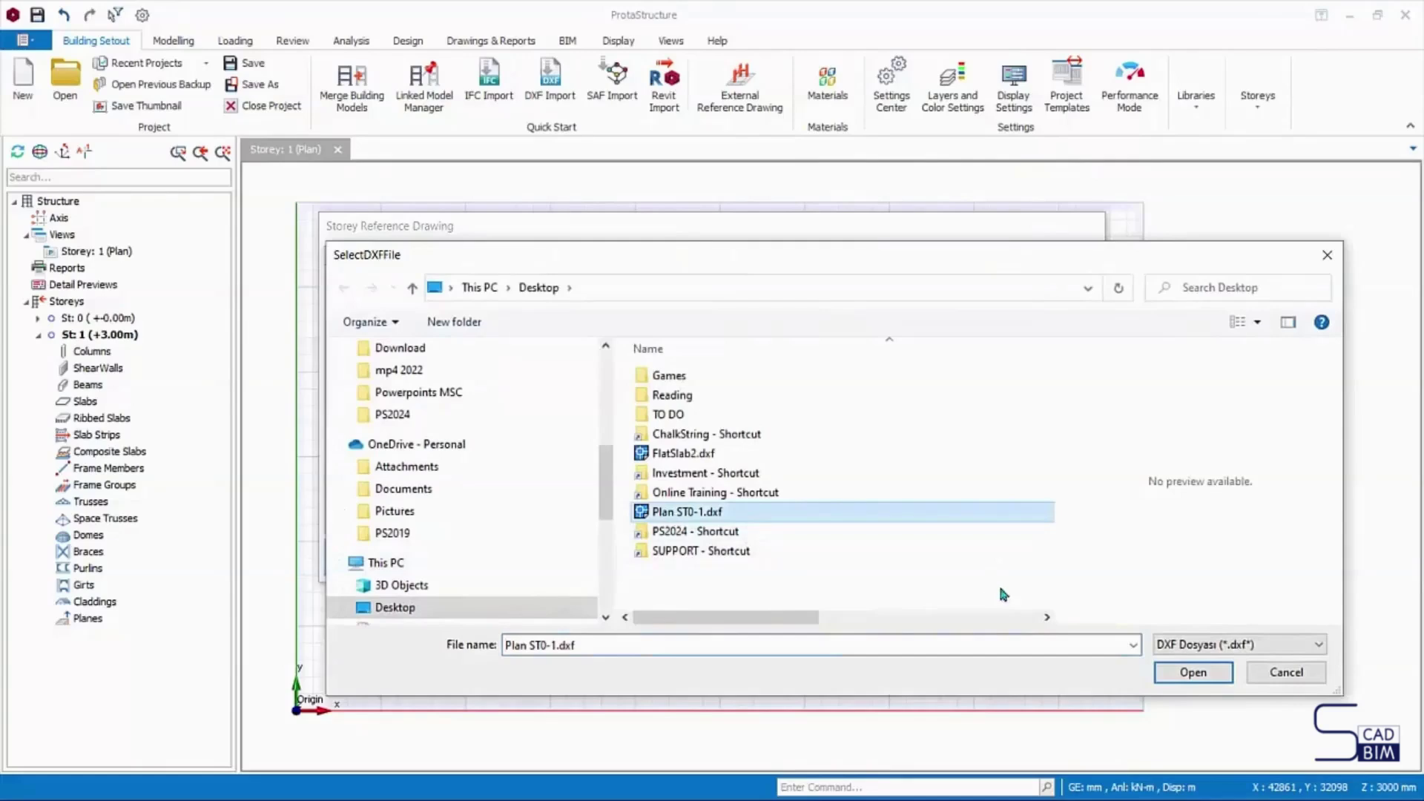
{"action": "left_click", "coordinate": [1198, 677]}
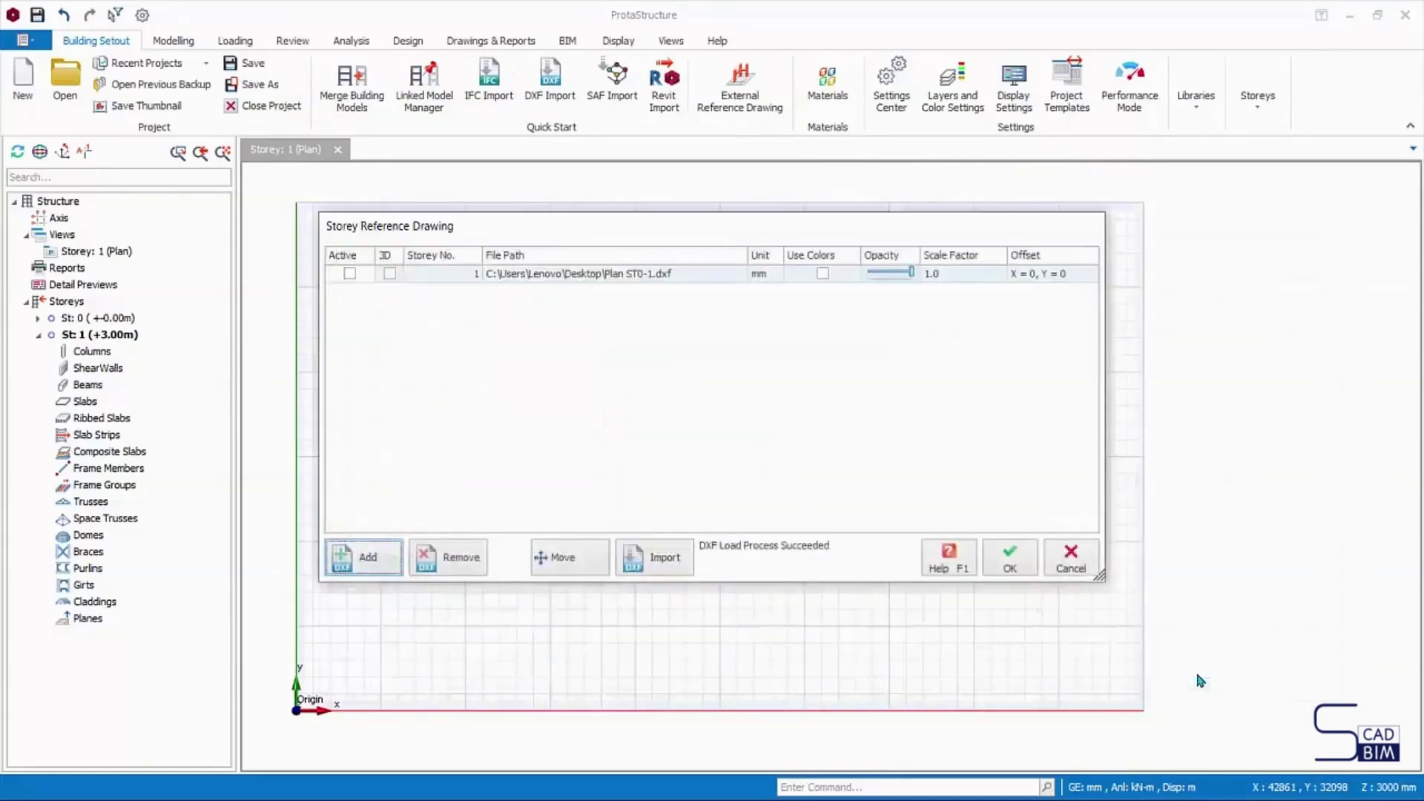
{"action": "left_click", "coordinate": [670, 567]}
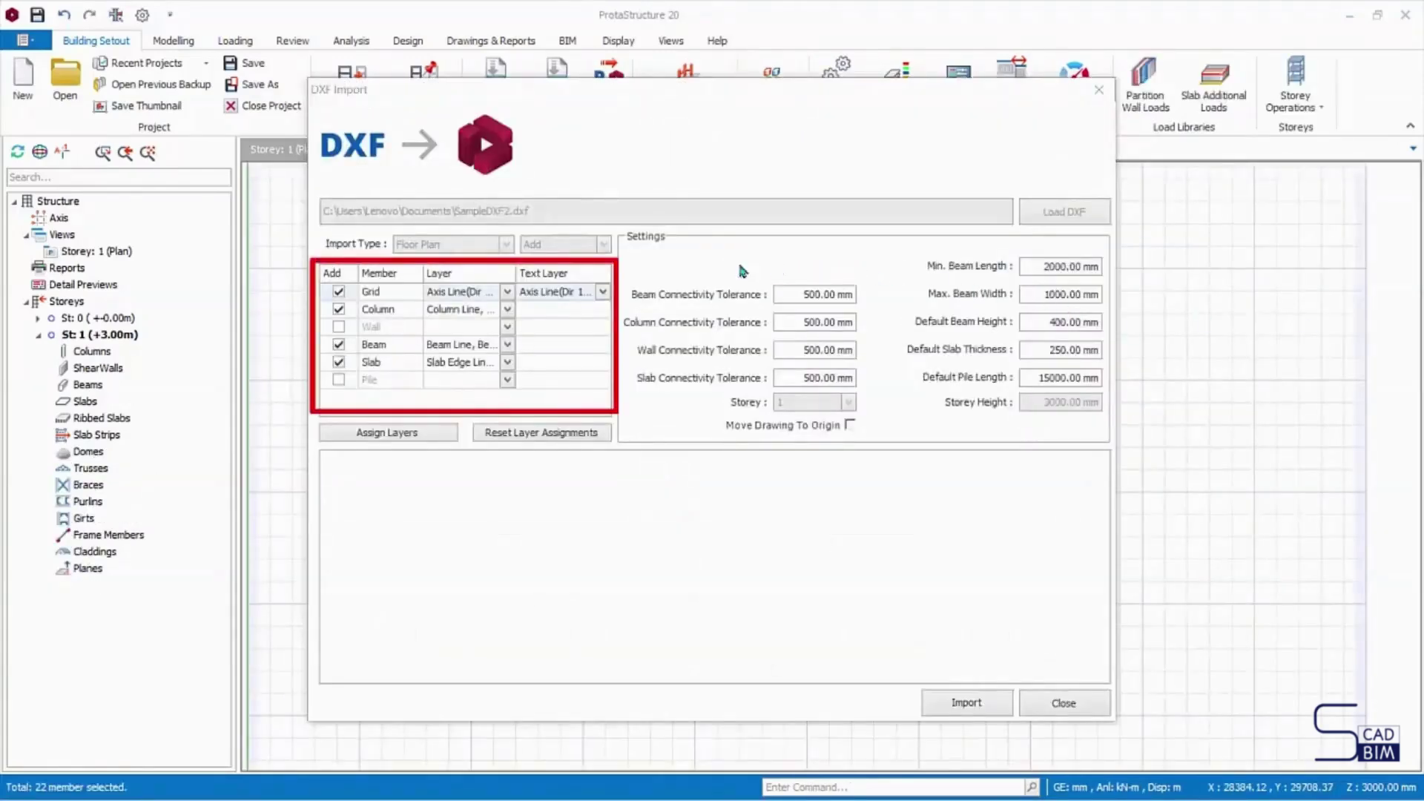
- Limit the Grid member's layers to Axis Line(Dir 1) and Axis Line(Dir 2), excluding the axis circle and label layers
{"action": "left_click", "coordinate": [508, 293]}
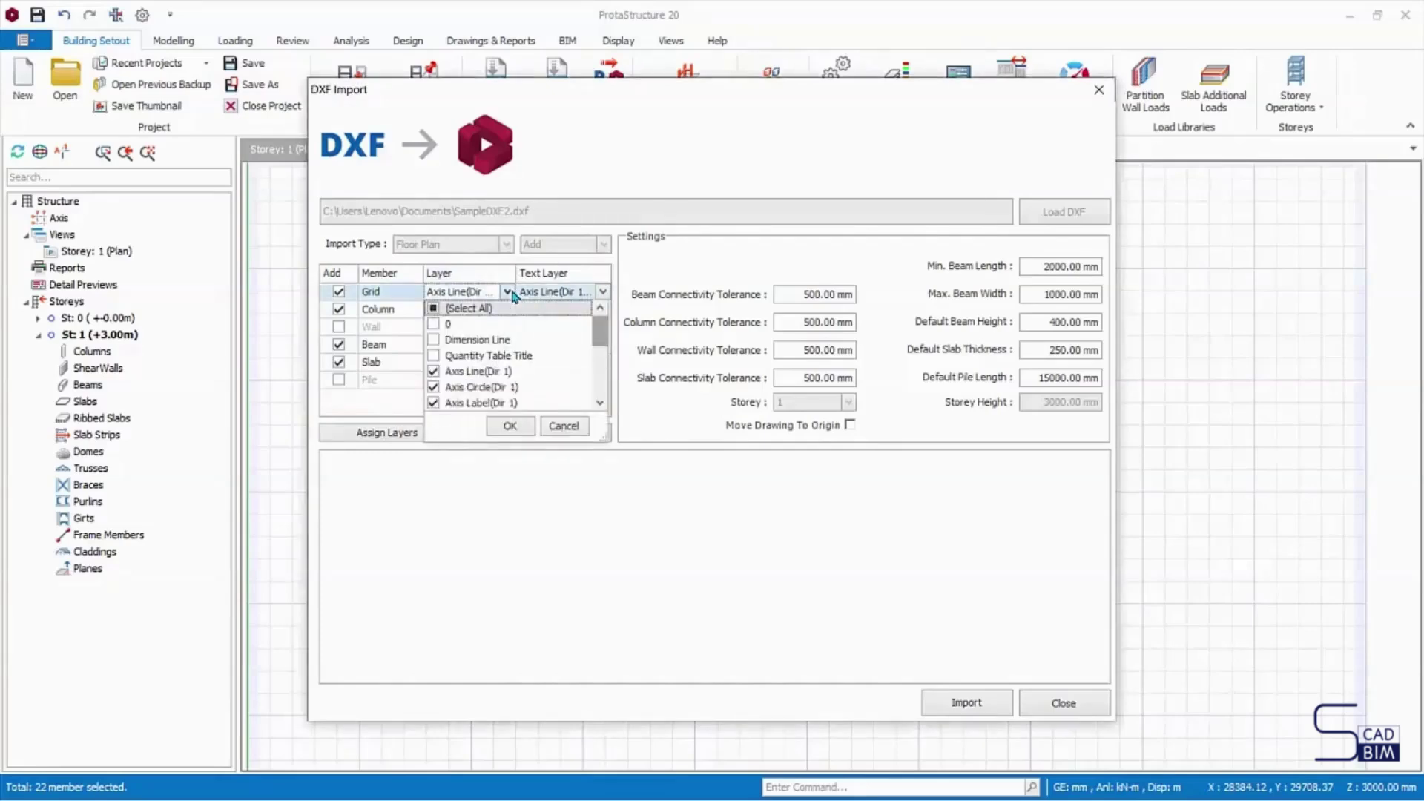
{"action": "scroll", "coordinate": [512, 297], "scroll_direction": "down", "scroll_amount": 4}
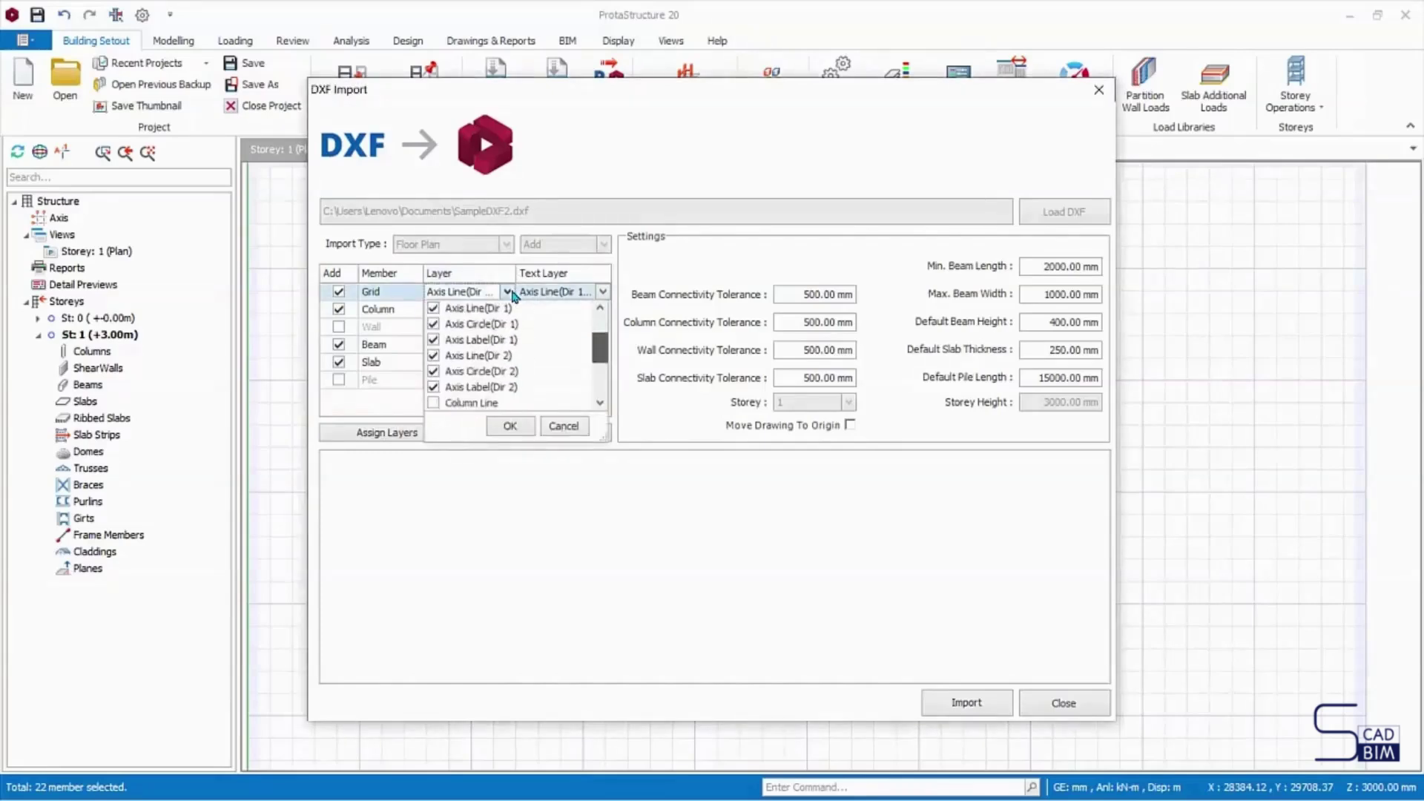
{"action": "scroll", "coordinate": [512, 296], "scroll_direction": "up", "scroll_amount": 1}
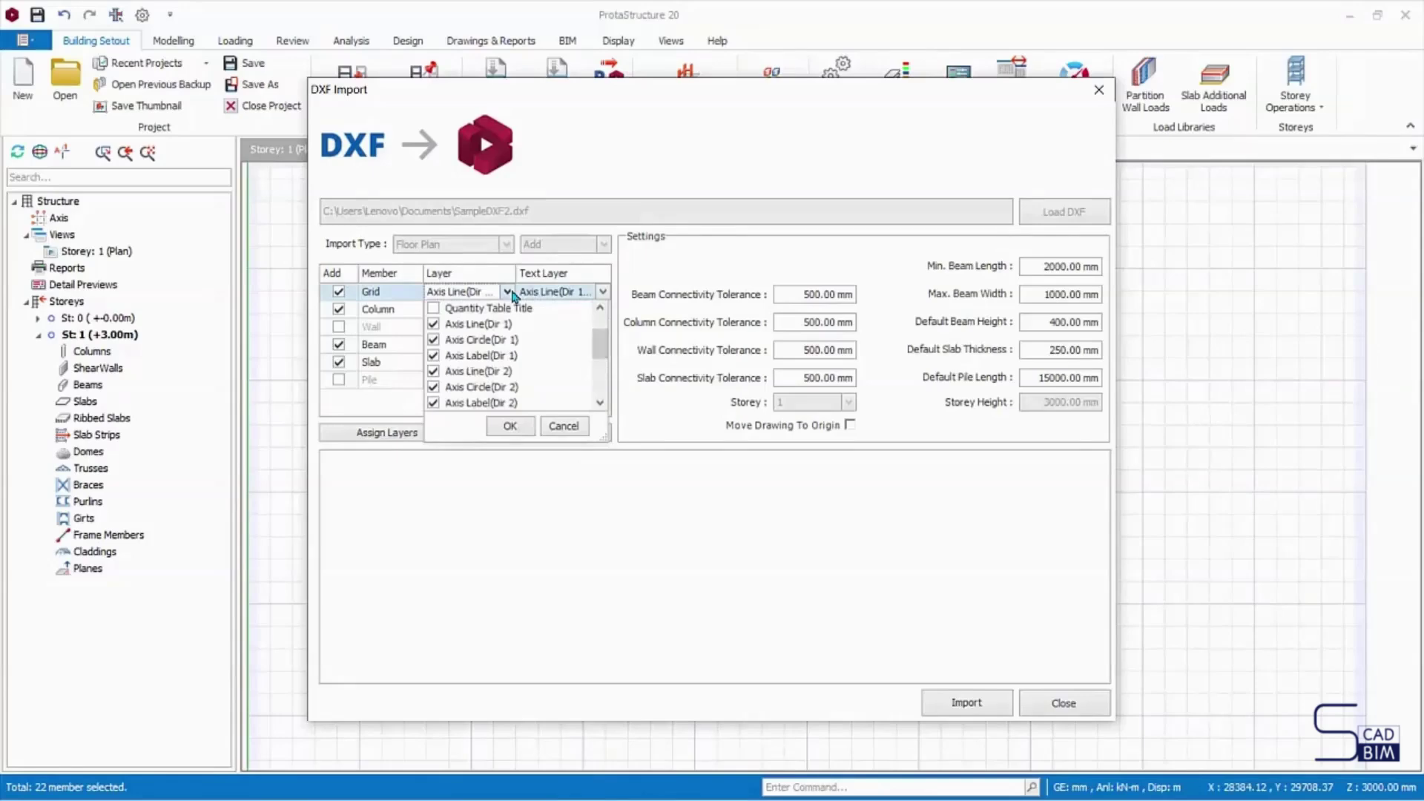
{"action": "left_click", "coordinate": [434, 340]}
{"action": "left_click", "coordinate": [434, 387]}
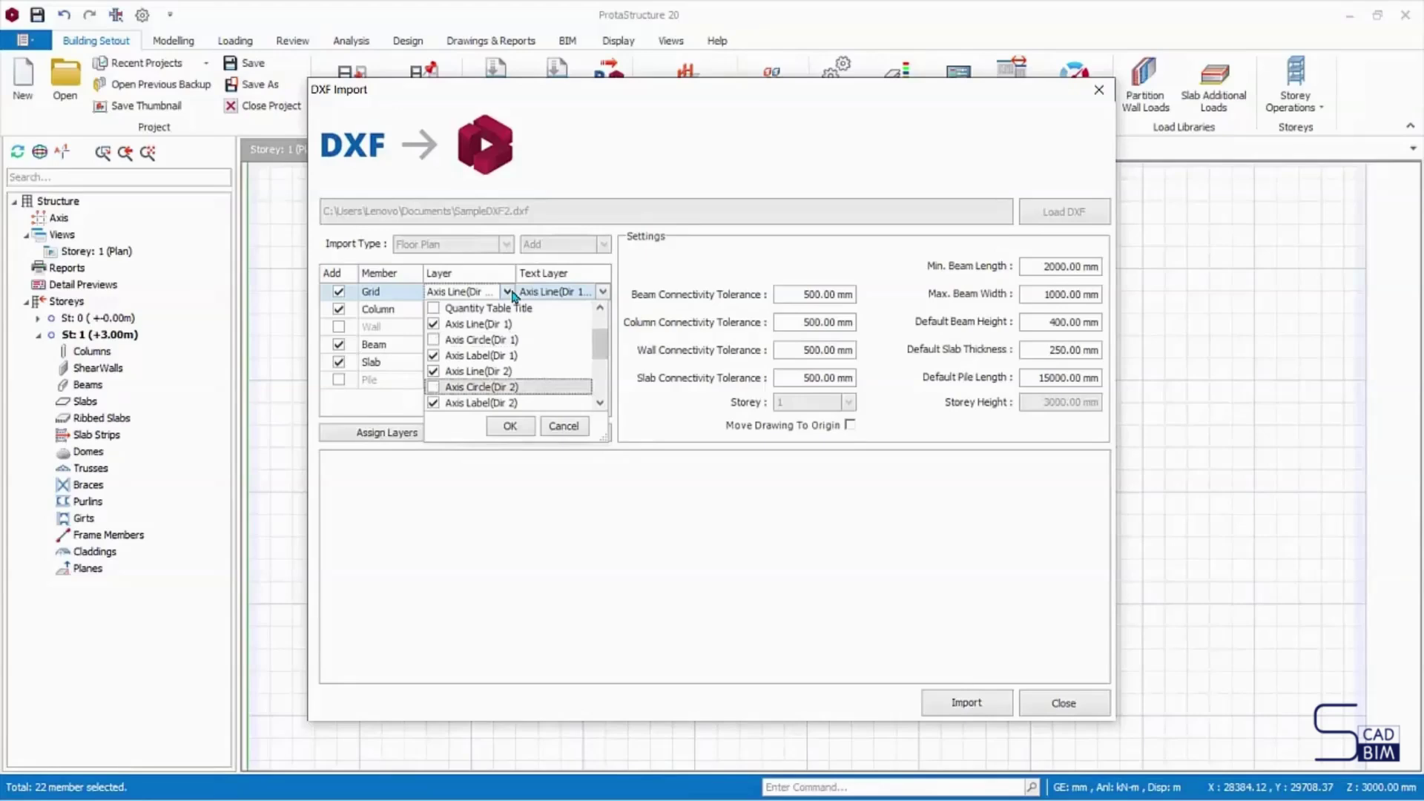
{"action": "left_click", "coordinate": [434, 356]}
{"action": "left_click", "coordinate": [434, 403]}
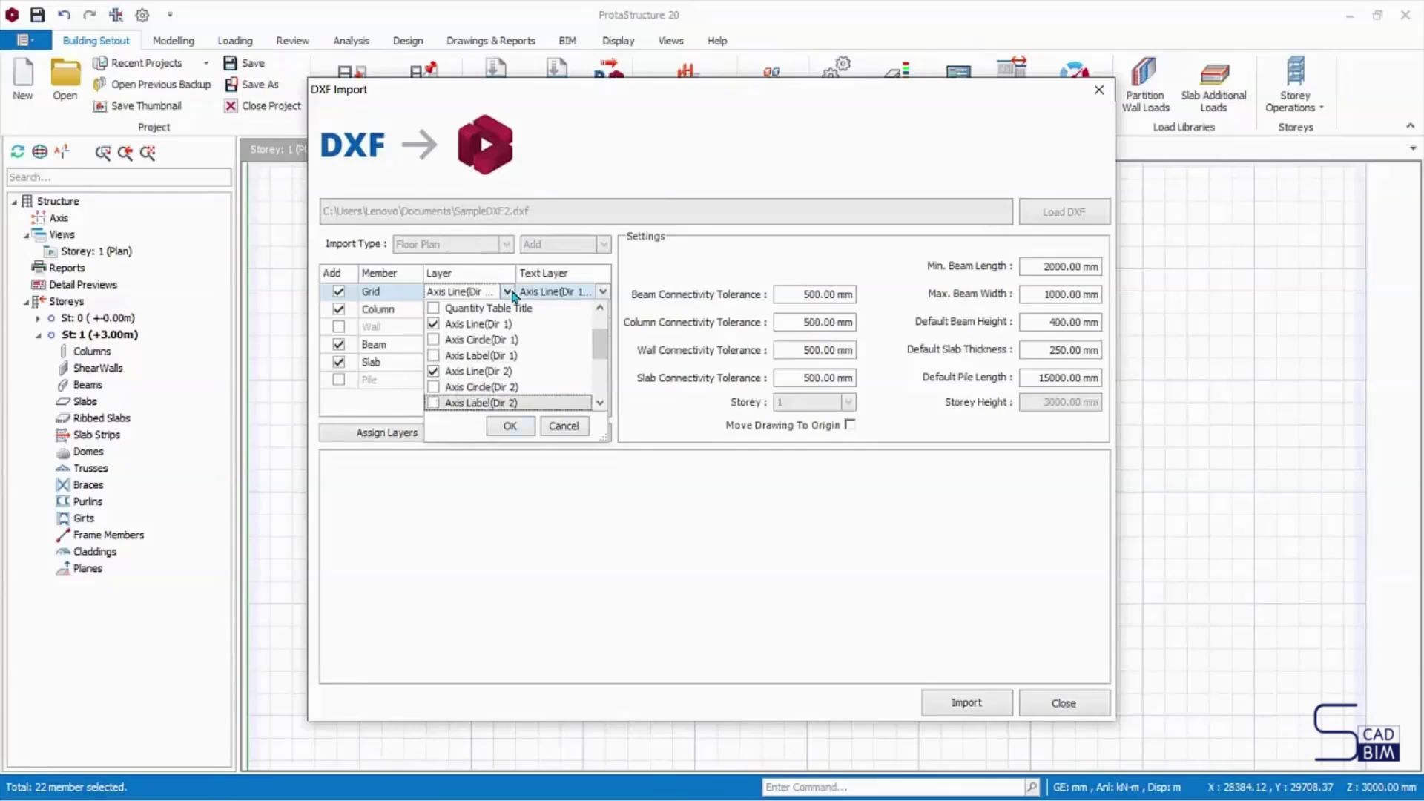
{"action": "left_click", "coordinate": [509, 426]}
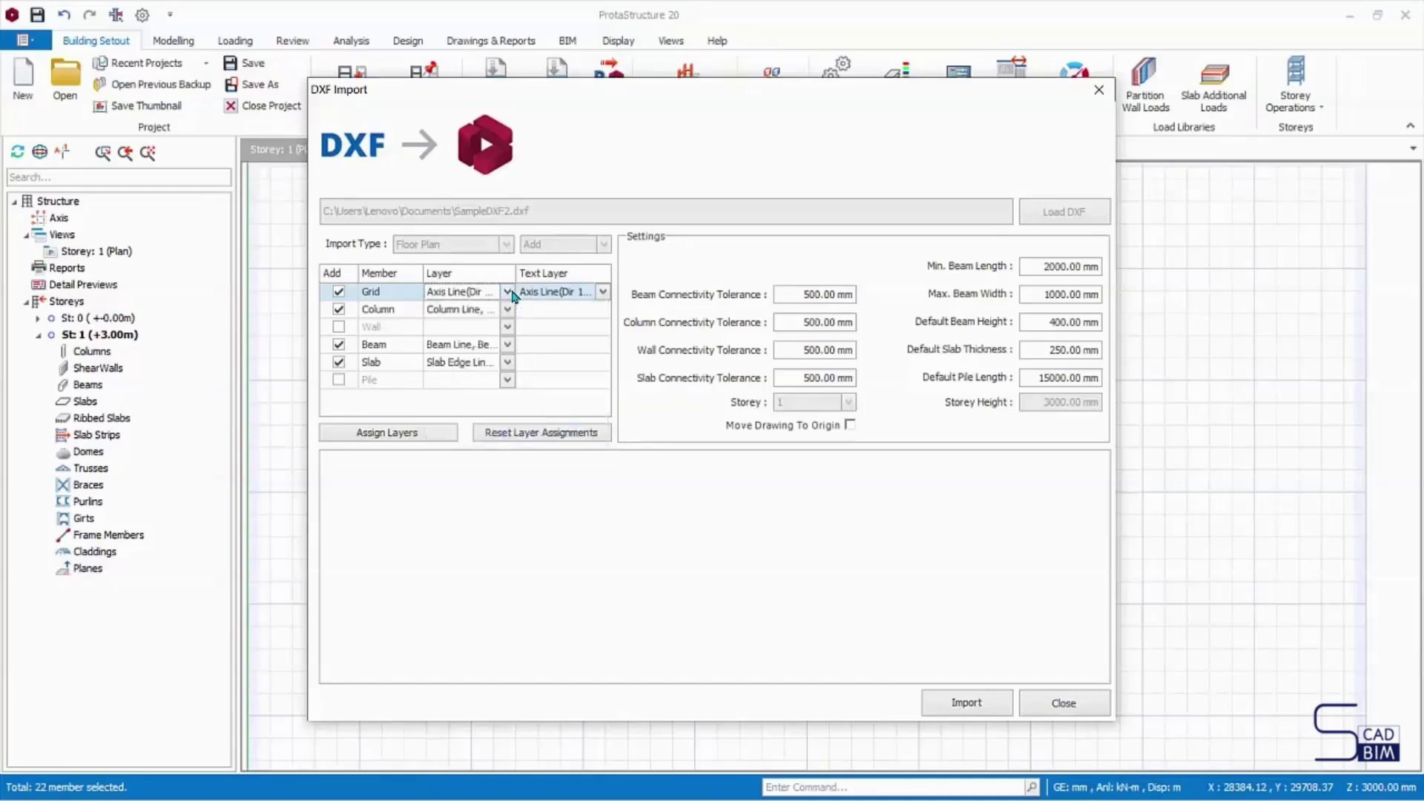
- Limit the Grid member's text layers to Axis Label(Dir 1) and Axis Label(Dir 2)
{"action": "left_click", "coordinate": [512, 294]}
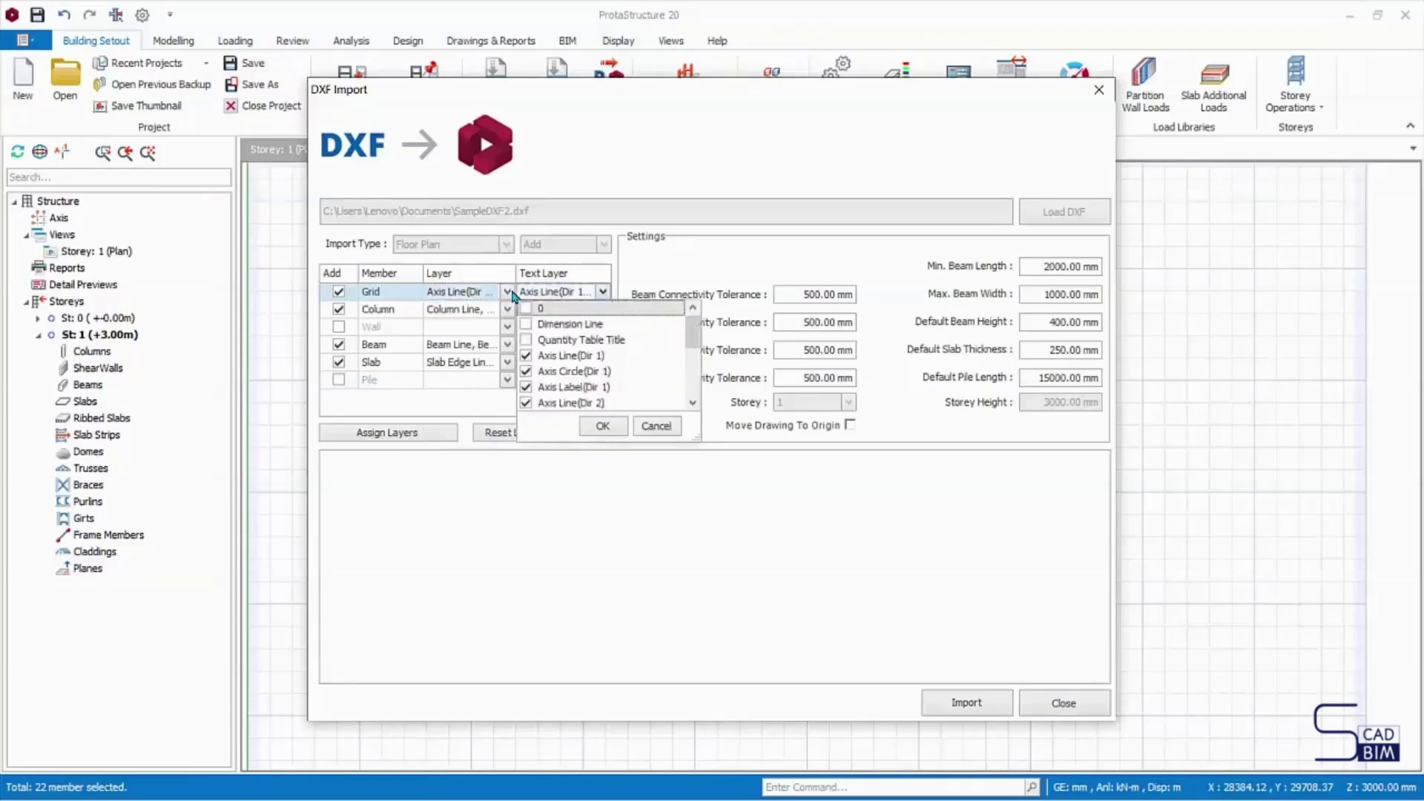
{"action": "left_click", "coordinate": [526, 356]}
{"action": "left_click", "coordinate": [526, 371]}
{"action": "scroll", "coordinate": [526, 371], "scroll_direction": "down", "scroll_amount": 1}
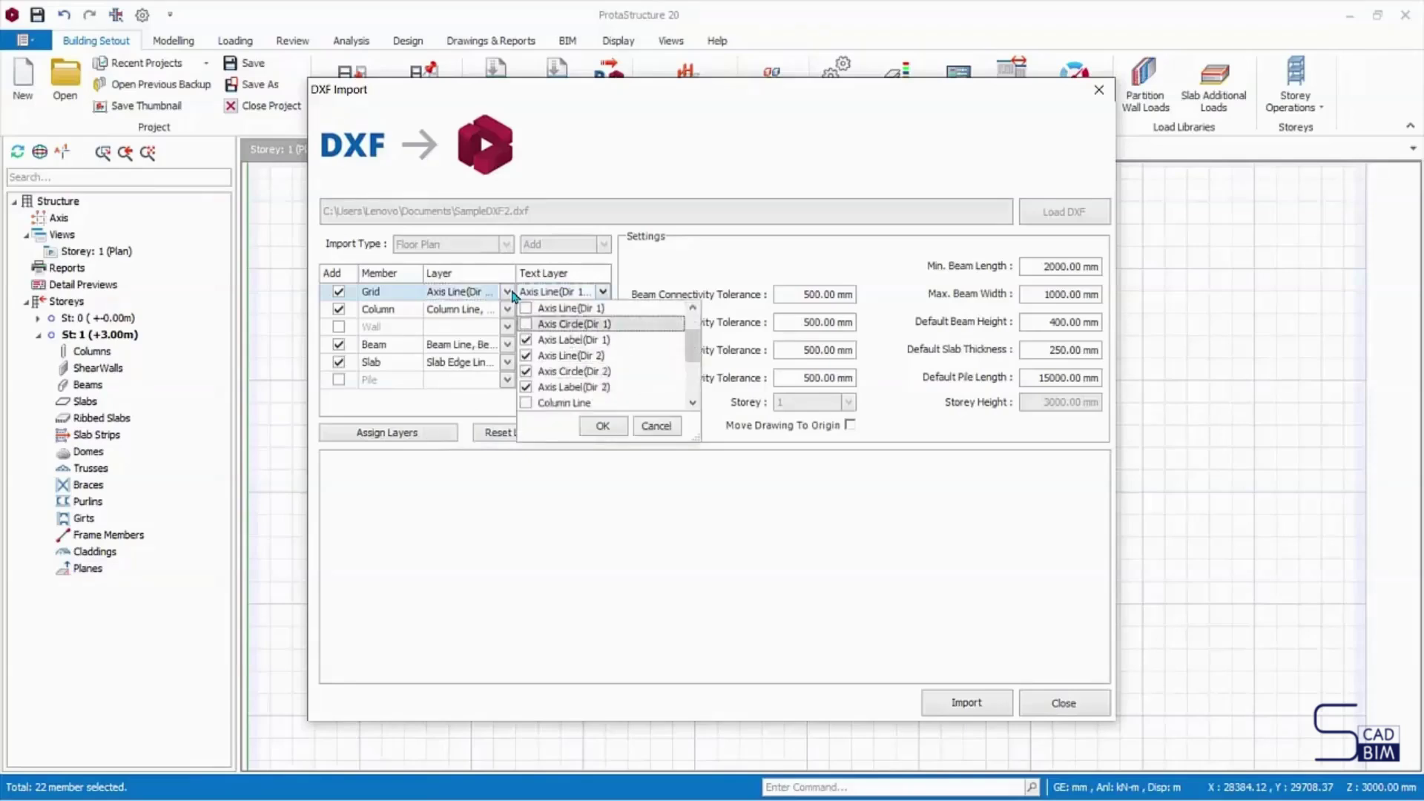
{"action": "left_click", "coordinate": [526, 356]}
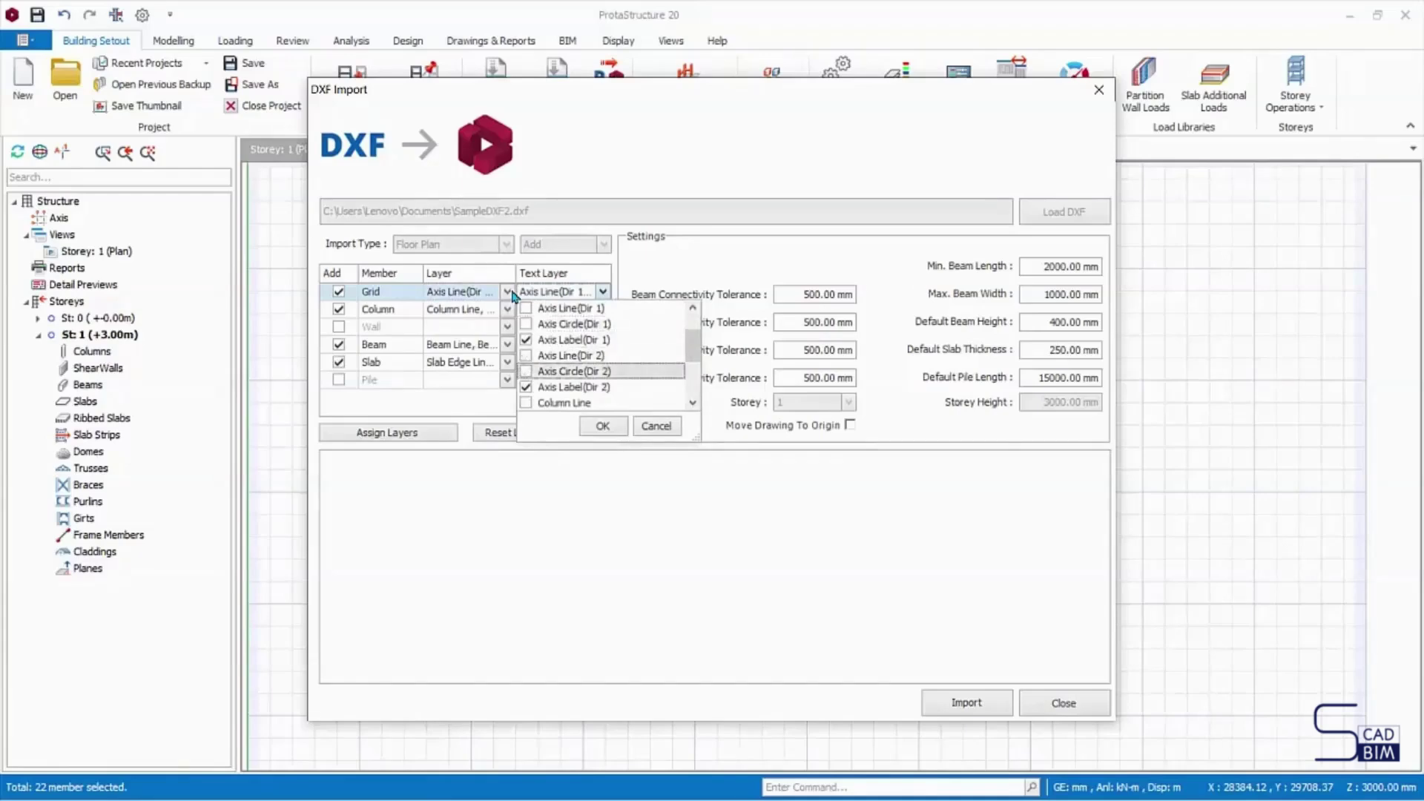
{"action": "left_click", "coordinate": [602, 426]}
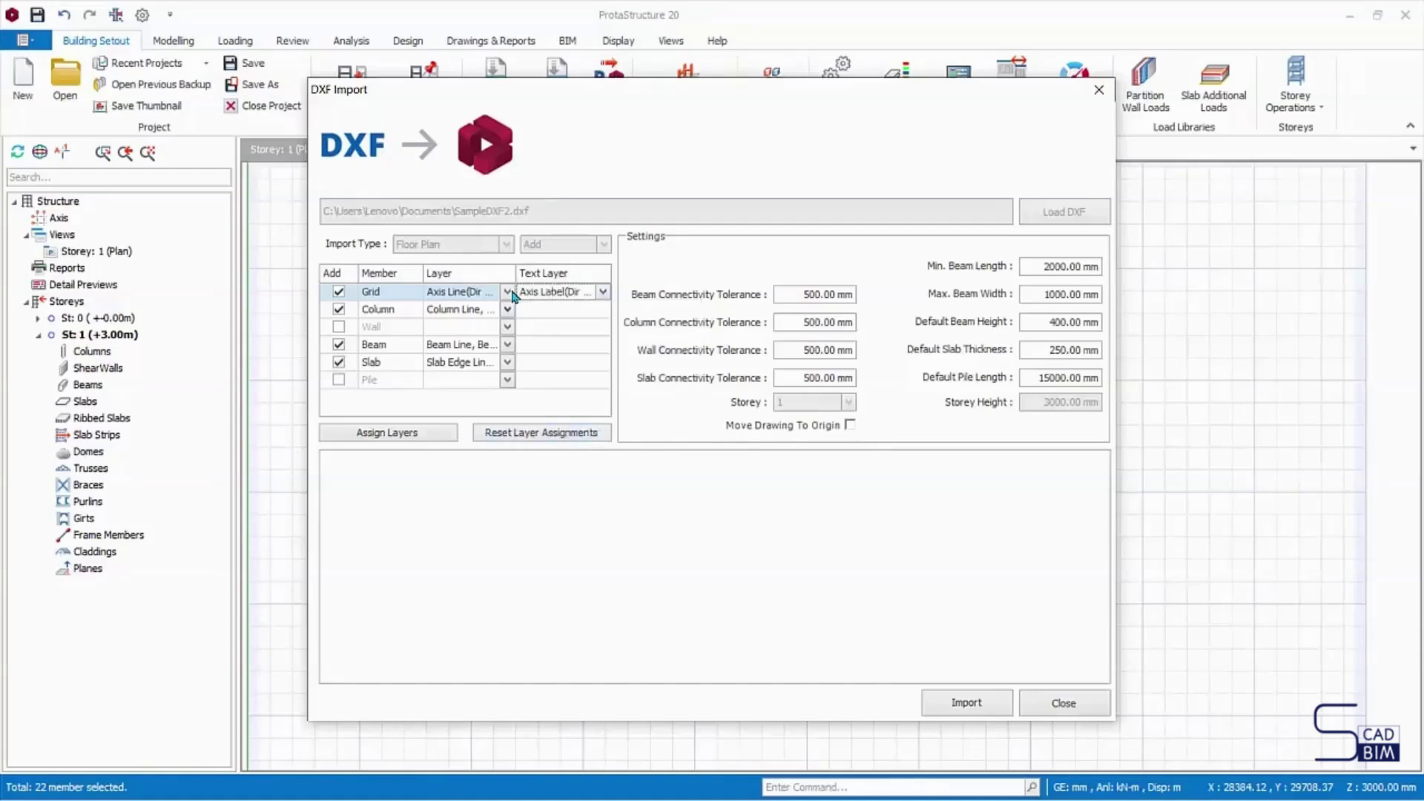
- Check the layers assigned to columns and exclude Beam and Slab members from the import
{"action": "left_click", "coordinate": [508, 309]}
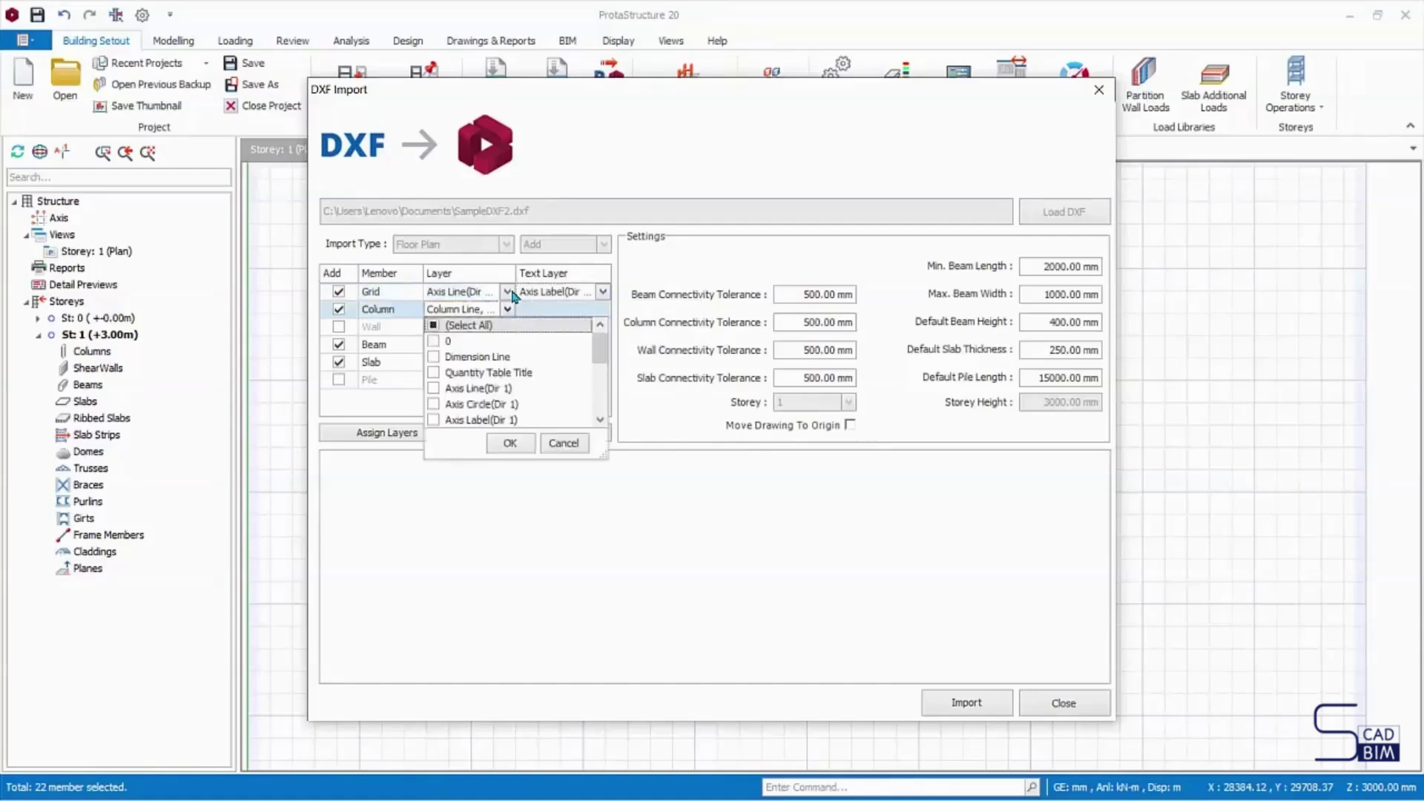
{"action": "scroll", "coordinate": [512, 297], "scroll_direction": "down", "scroll_amount": 3}
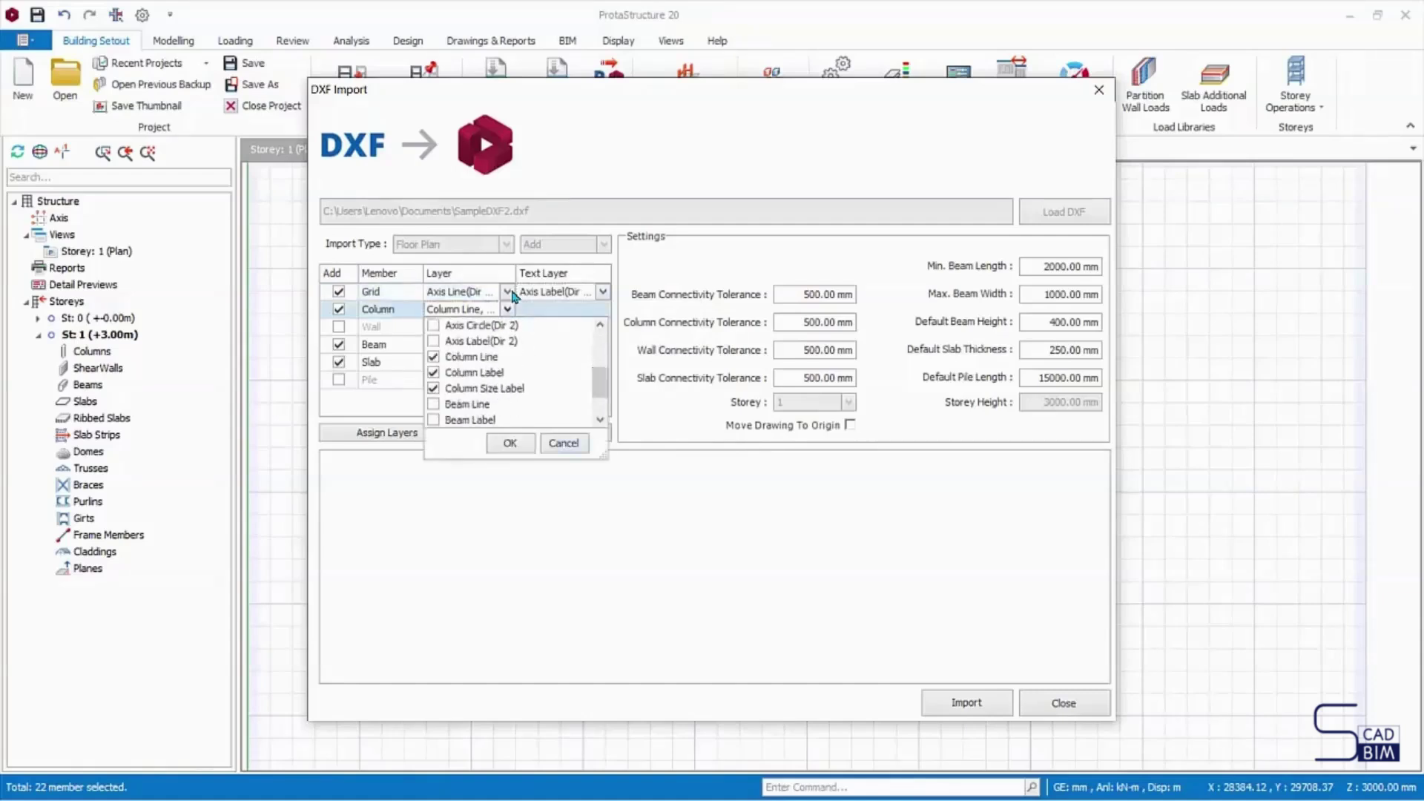
{"action": "left_click", "coordinate": [512, 297]}
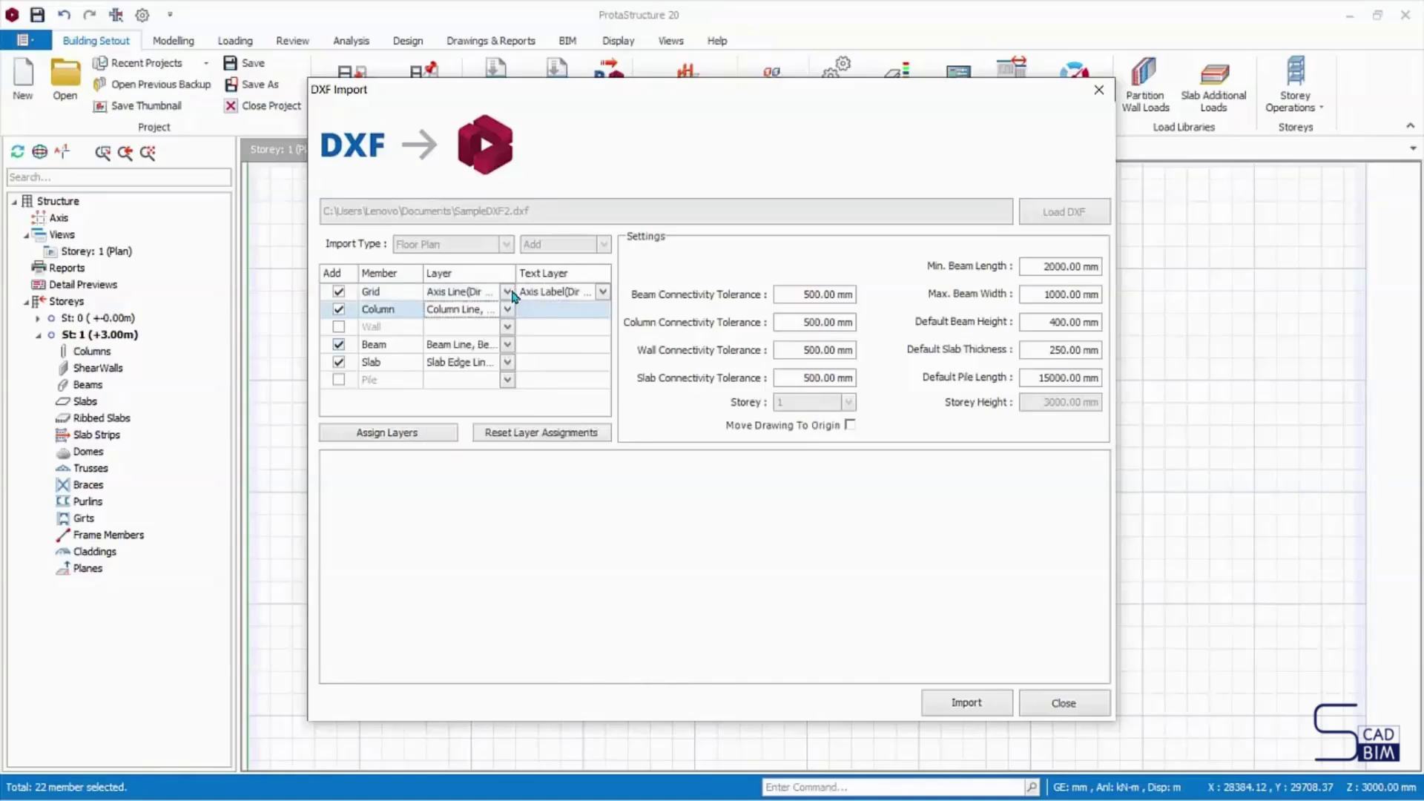
{"action": "left_click", "coordinate": [338, 345]}
{"action": "left_click", "coordinate": [338, 362]}
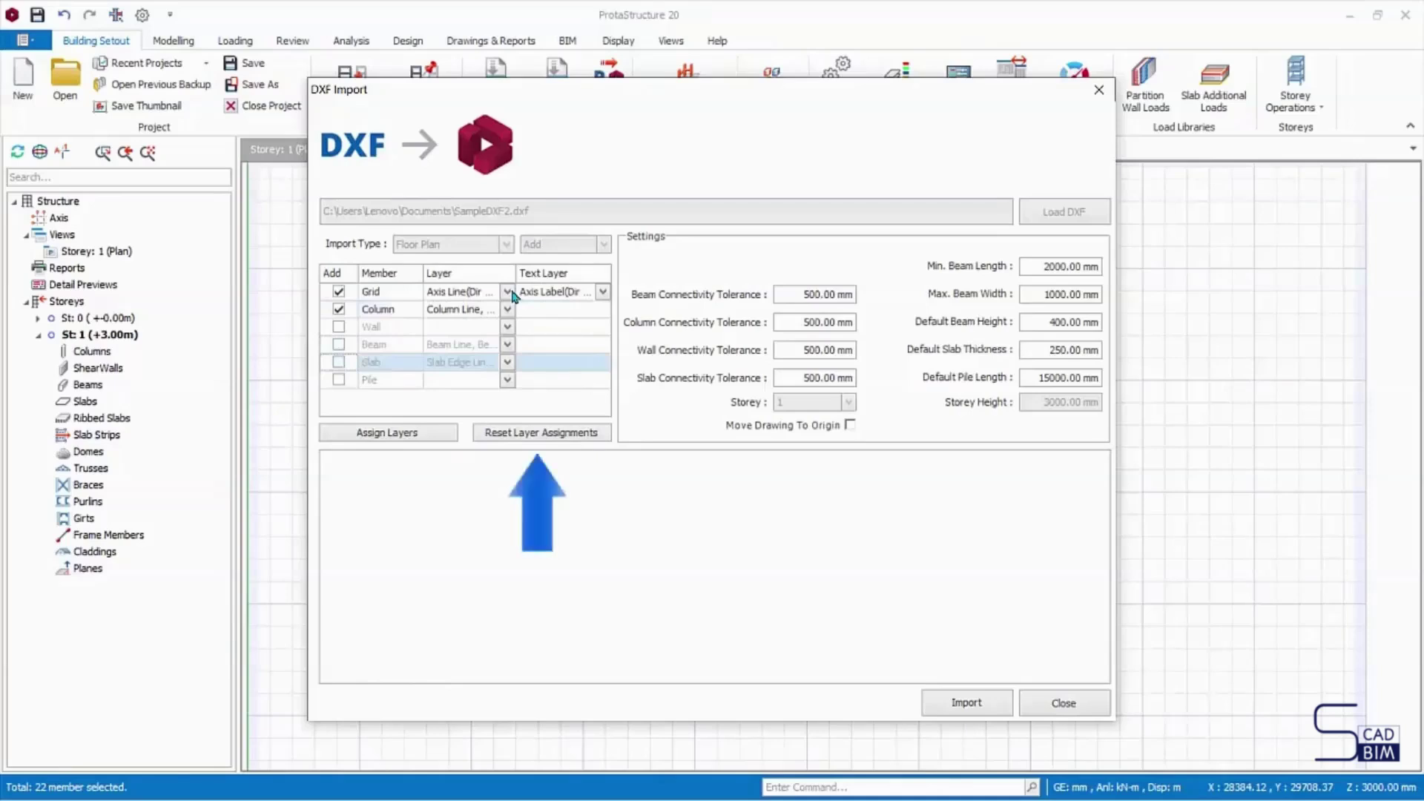
- Reset and automatically reassign the member layers, keeping only Grid and Column included in the import
{"action": "left_click", "coordinate": [541, 433]}
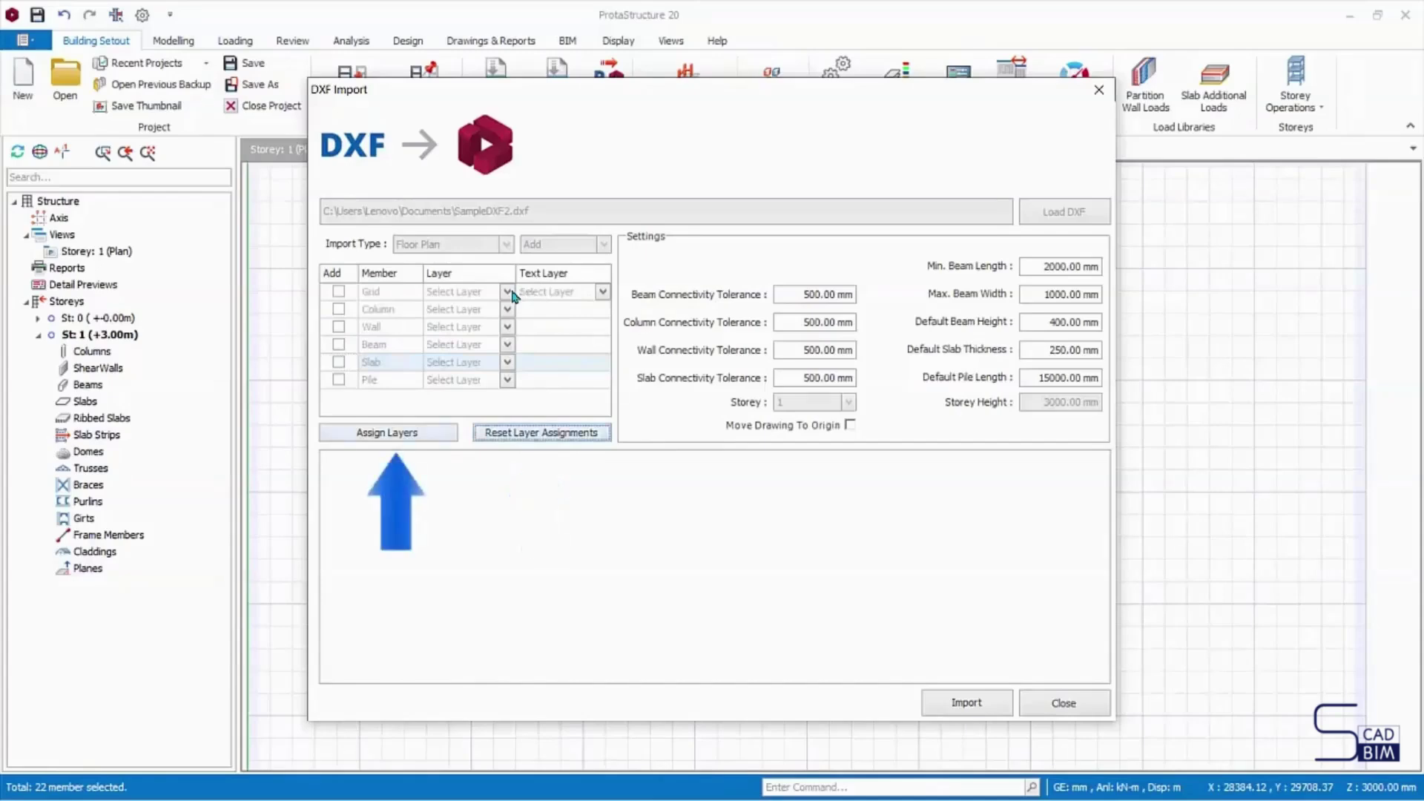
{"action": "left_click", "coordinate": [387, 432]}
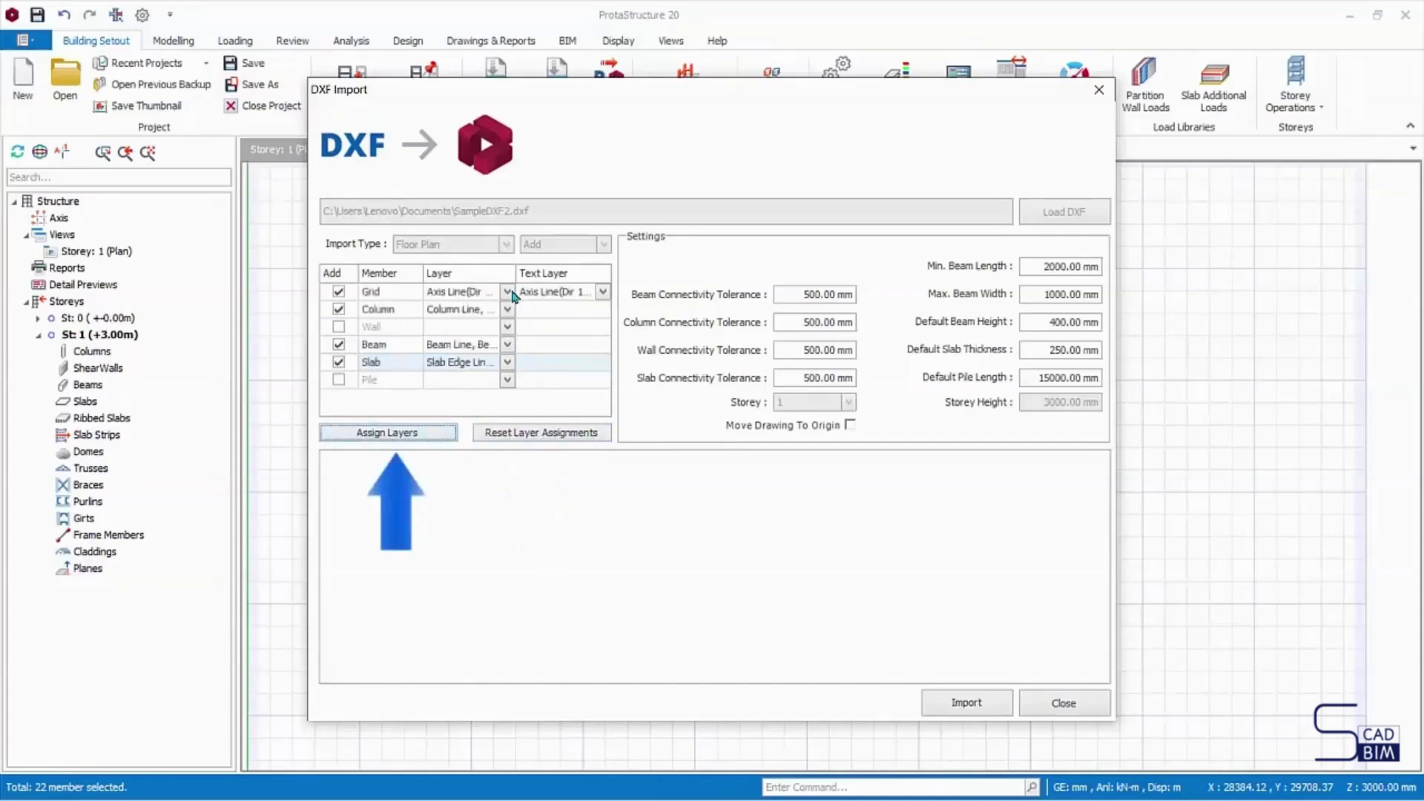
{"action": "left_click", "coordinate": [338, 362]}
{"action": "left_click", "coordinate": [338, 344]}
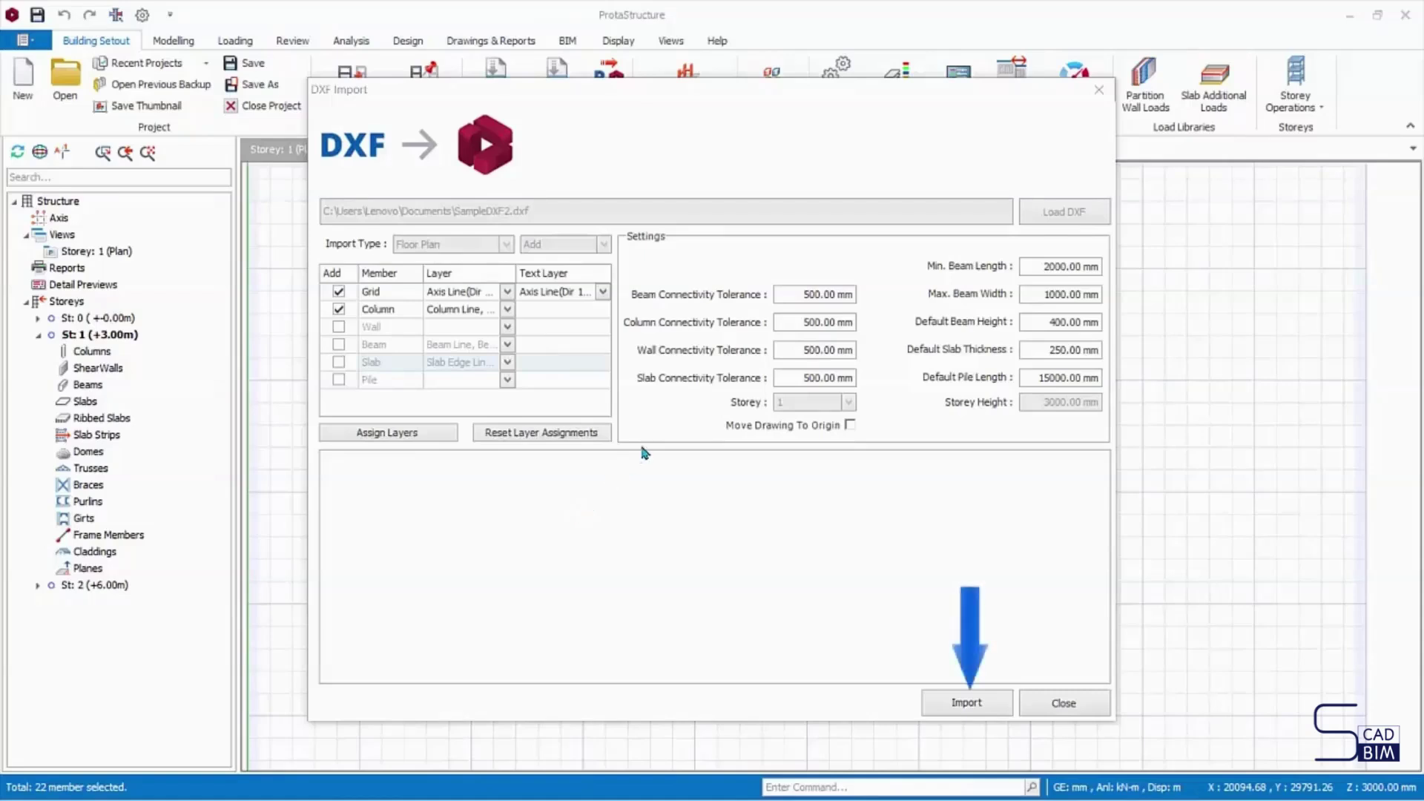
- Import the grids and columns from the DXF into storey 1 and close the import and reference drawing dialogs
{"action": "left_click", "coordinate": [969, 713]}
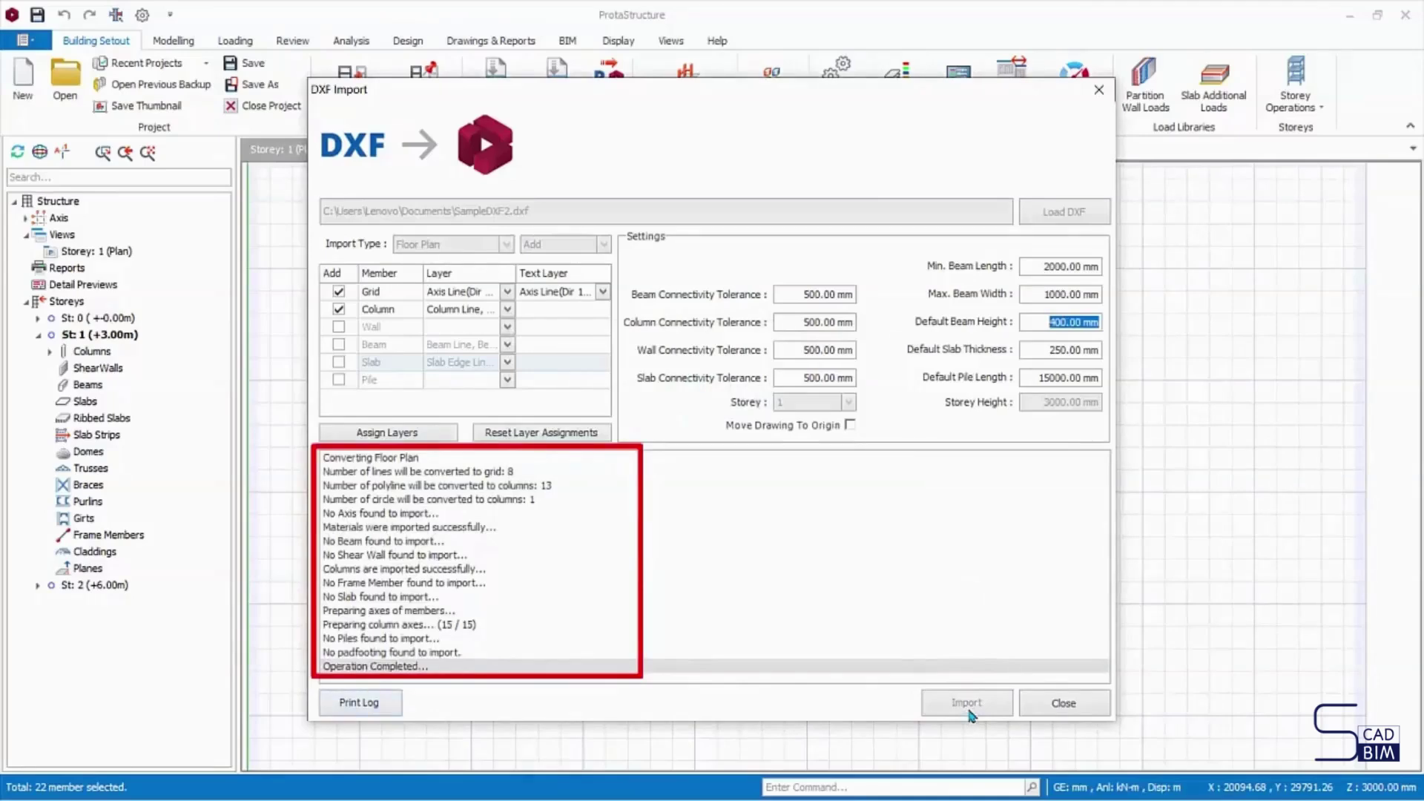
{"action": "key", "text": "Escape"}
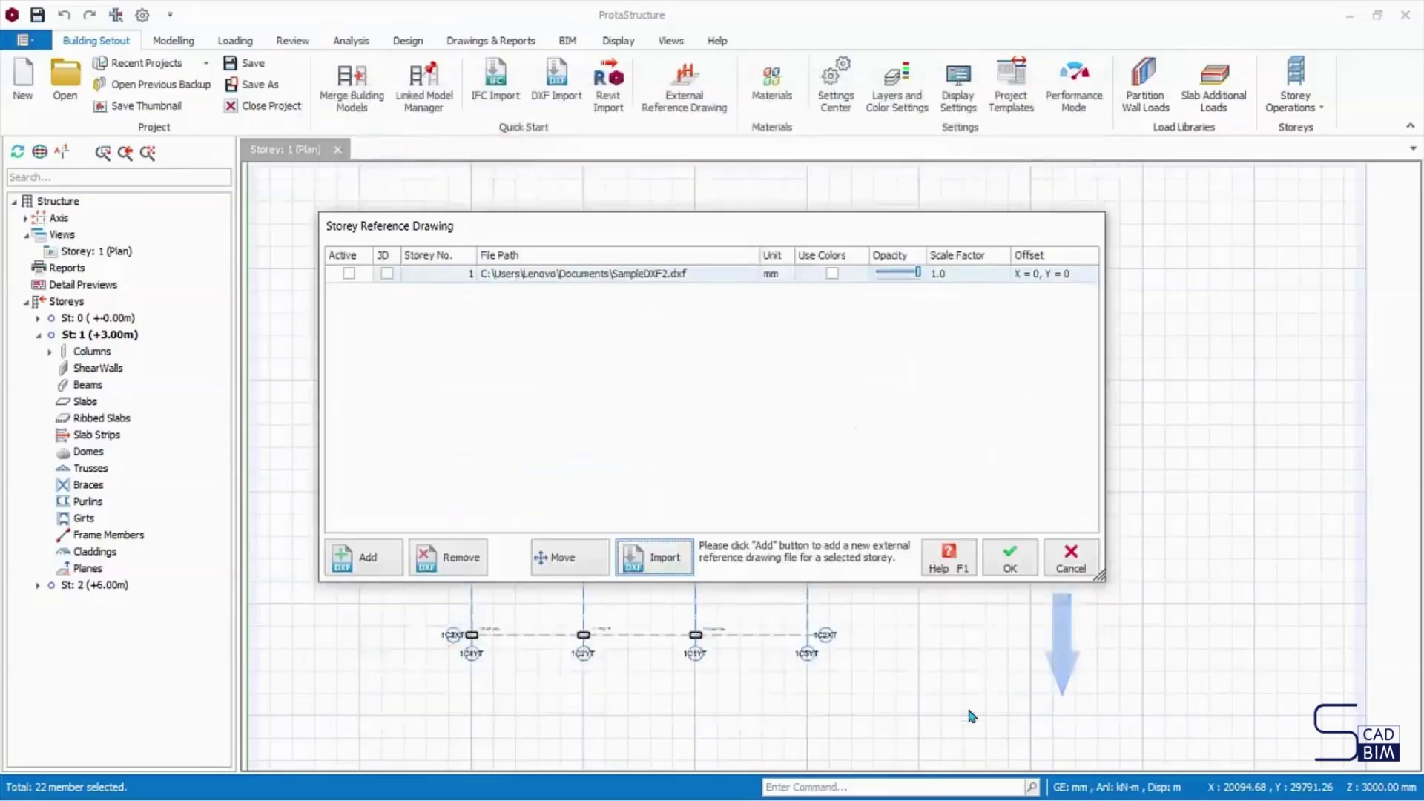
{"action": "key", "text": "Tab"}
{"action": "key", "text": "Return"}
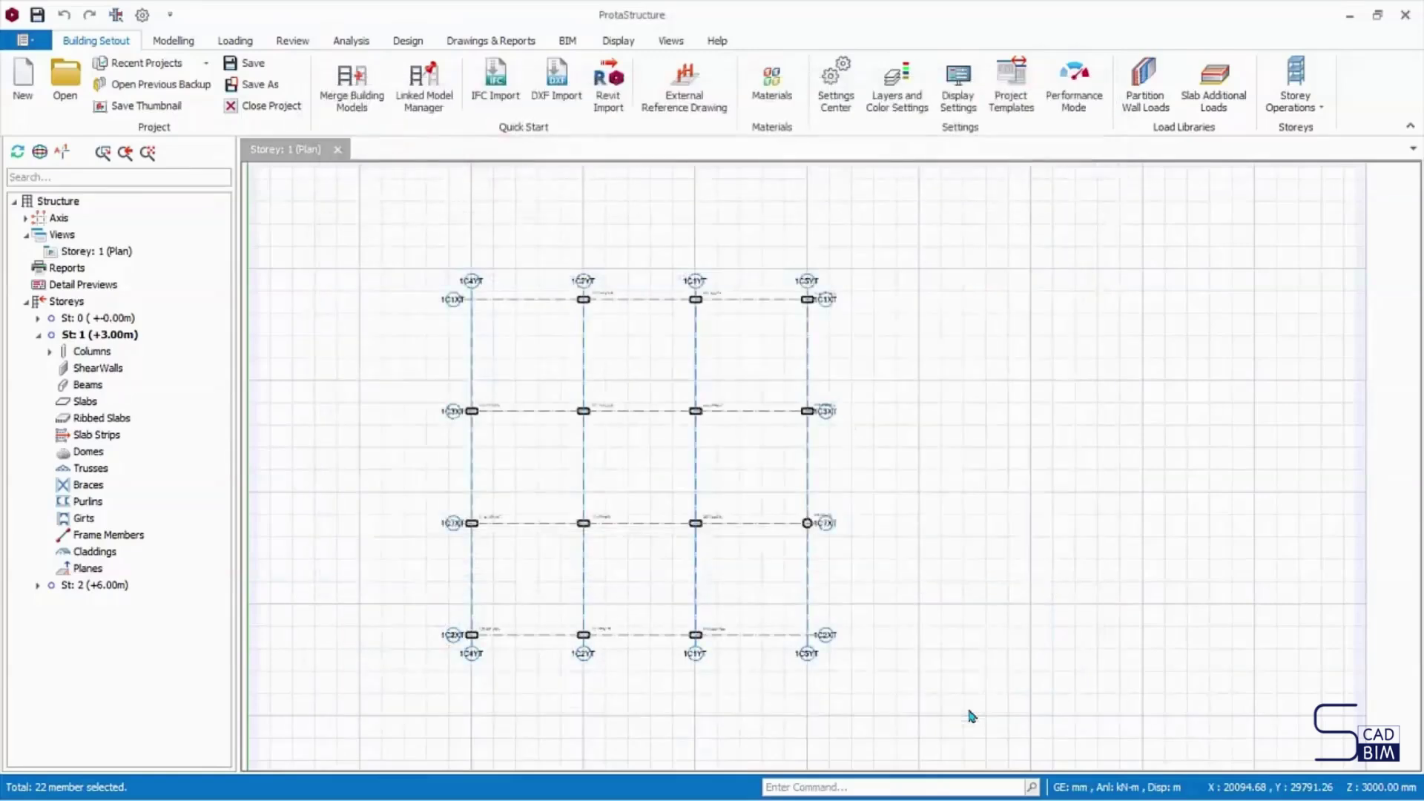